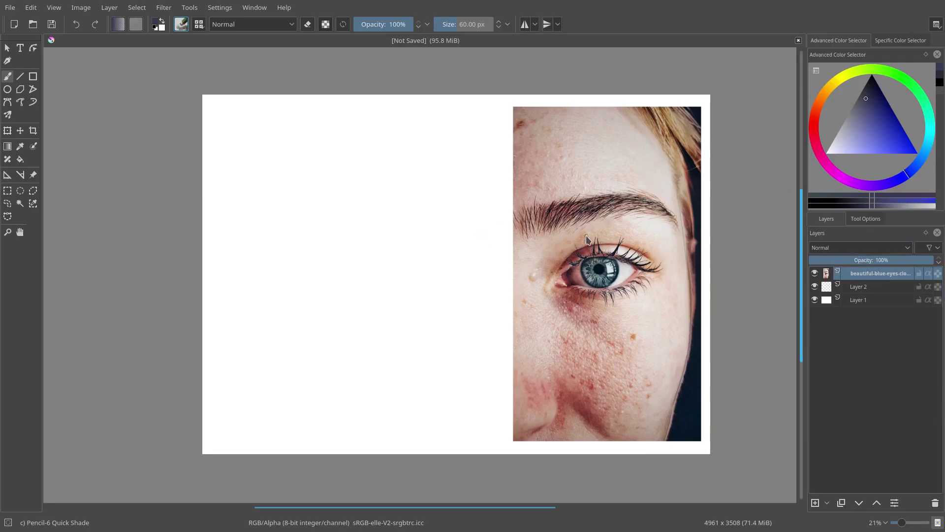
# - Lower the eye photo layer's opacity to 20% and move Layer 2 above it in the layer stack
pyautogui.scroll(2, 586, 226)
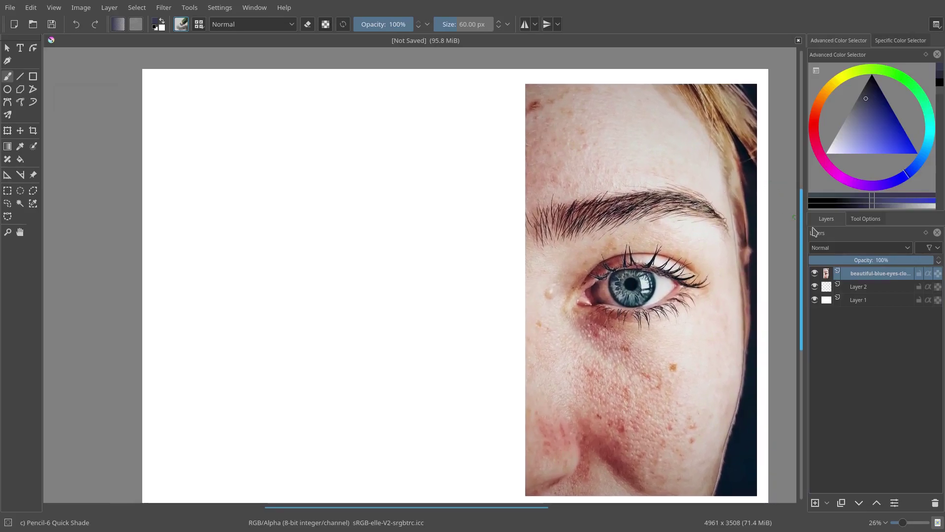
pyautogui.click(828, 260)
pyautogui.click(834, 260)
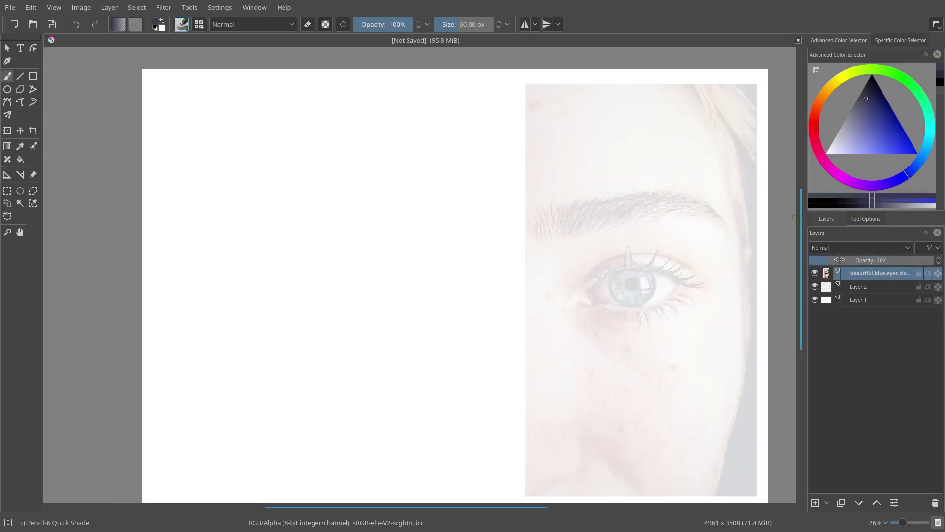
pyautogui.moveTo(579, 297); pyautogui.dragTo(589, 274)
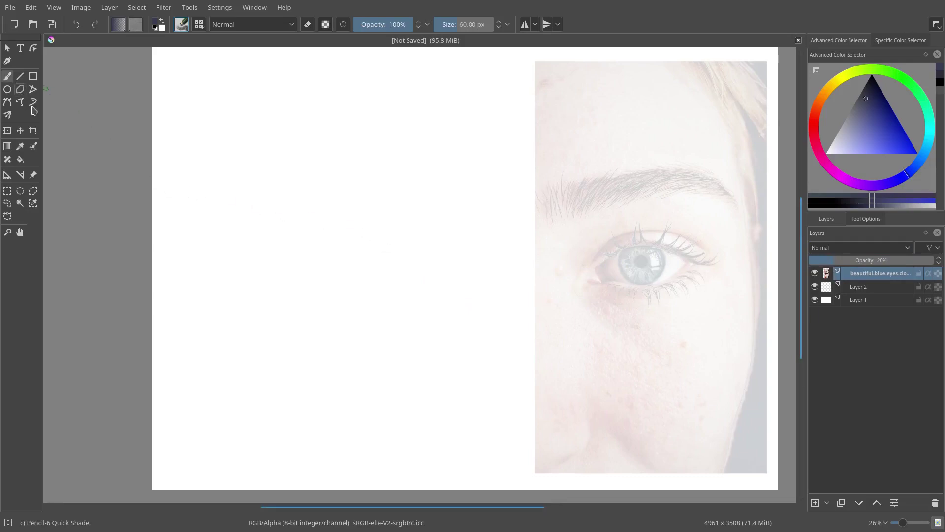
pyautogui.scroll(1, 279, 131)
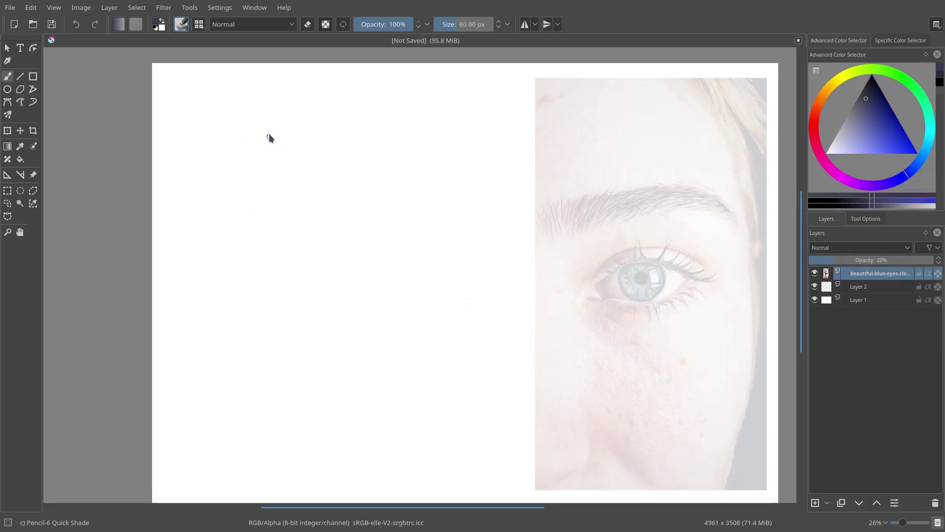
pyautogui.moveTo(855, 287); pyautogui.dragTo(857, 269)
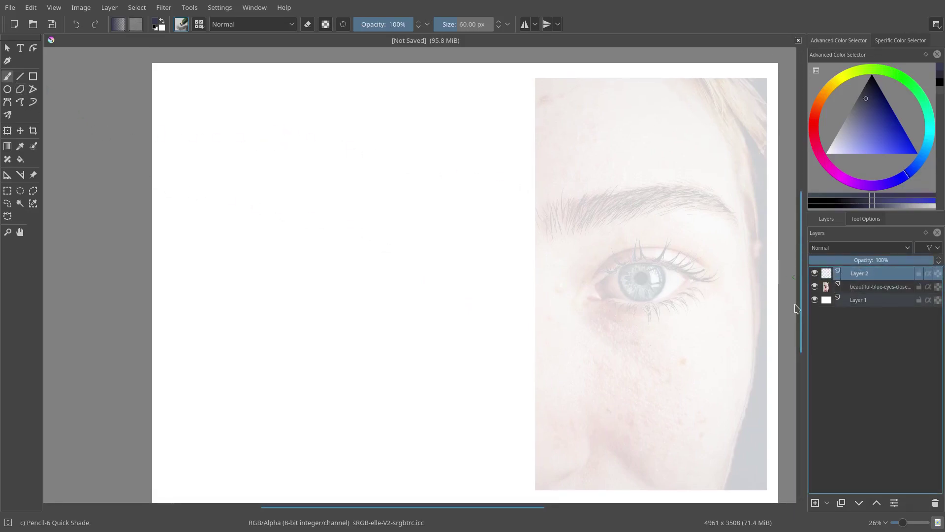
# - Open the brush editor and choose the b) Basic-1 brush preset
pyautogui.click(181, 25)
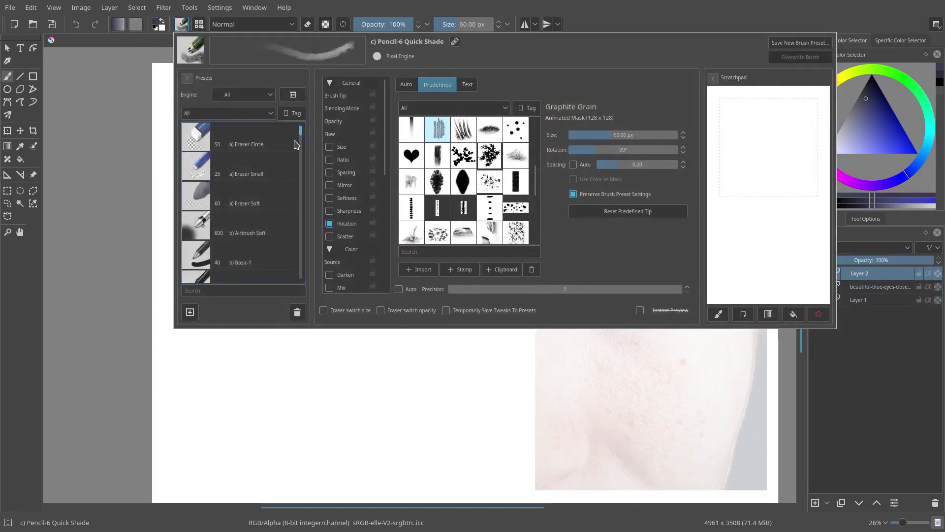
pyautogui.click(230, 257)
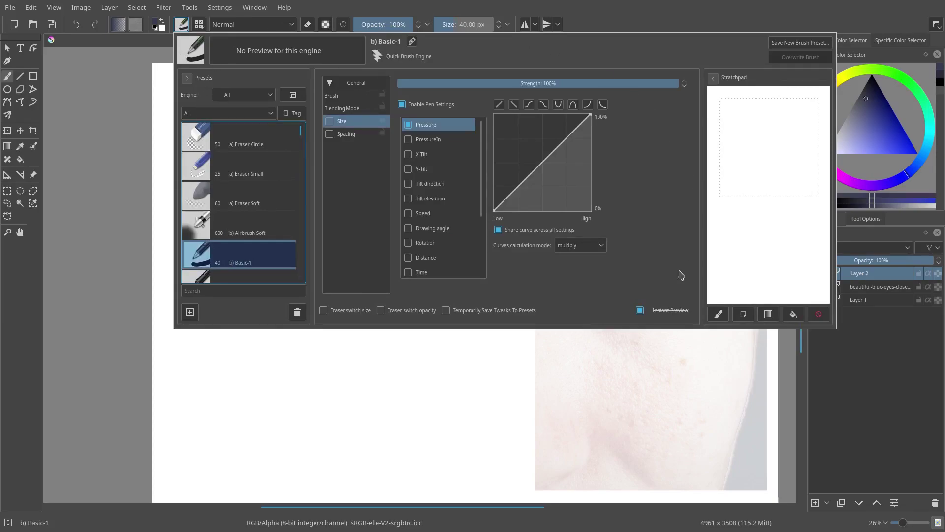
pyautogui.scroll(-1, 302, 134)
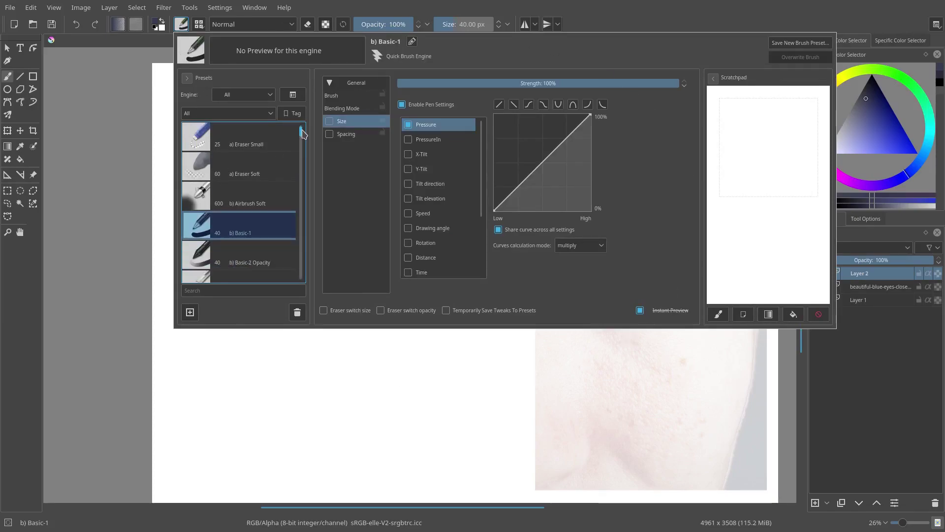
pyautogui.click(235, 267)
pyautogui.scroll(-6, 383, 237)
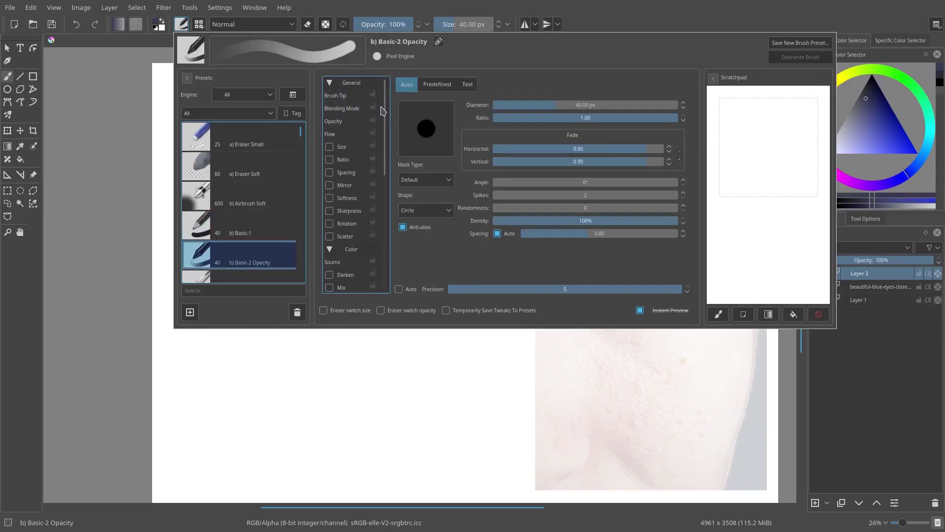
pyautogui.click(254, 230)
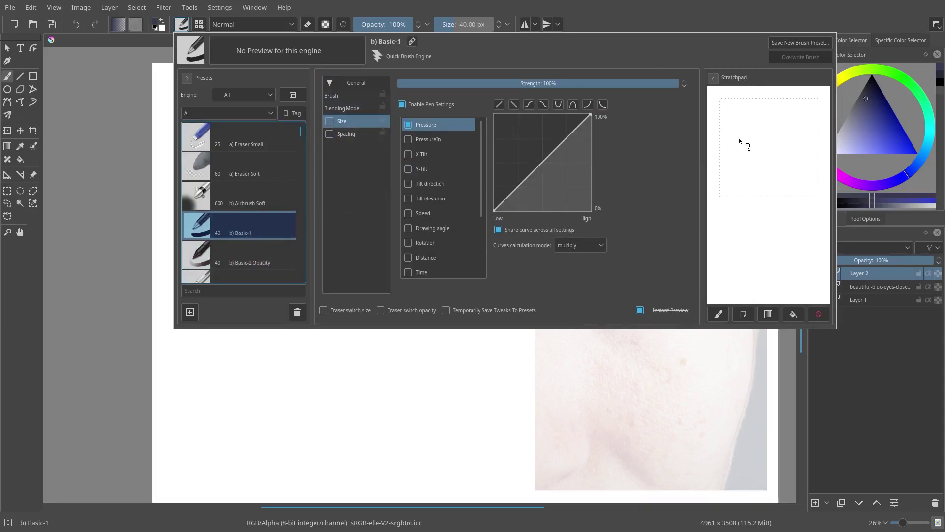
# - Test the Basic-1 brush with curved and wavy strokes in the scratchpad, clearing it between trials
pyautogui.moveTo(793, 107)
pyautogui.mouseDown()
pyautogui.moveTo(727, 254)
pyautogui.moveTo(742, 259)
pyautogui.mouseUp()
pyautogui.moveTo(803, 143); pyautogui.dragTo(754, 270)
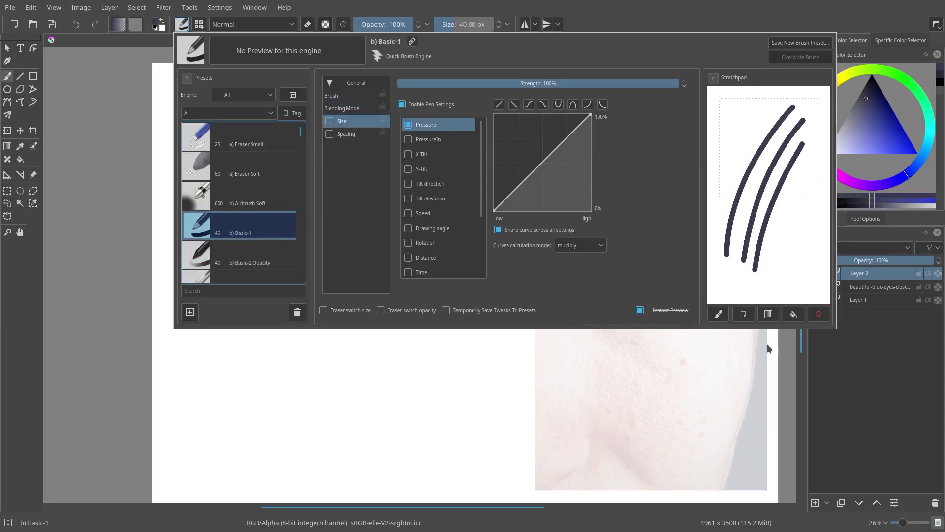
pyautogui.moveTo(807, 175); pyautogui.dragTo(800, 271)
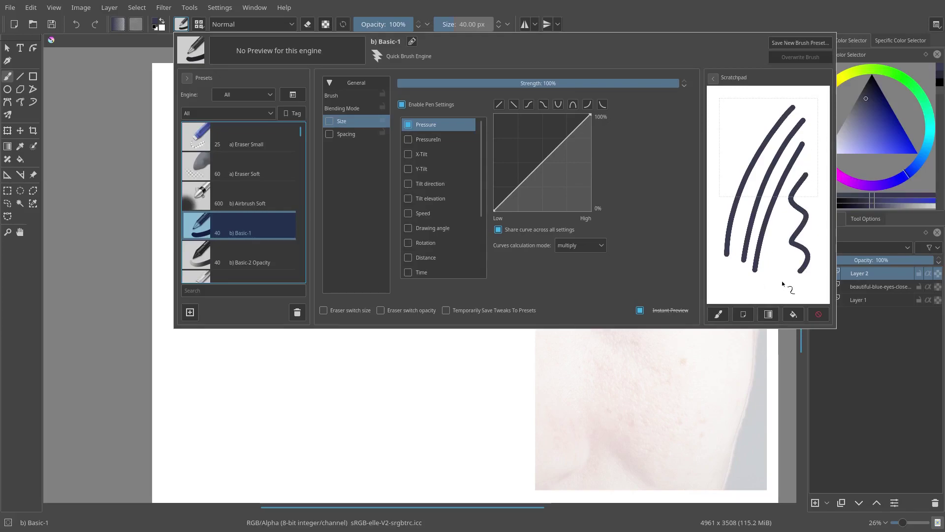
pyautogui.moveTo(771, 98)
pyautogui.mouseDown()
pyautogui.moveTo(732, 148)
pyautogui.moveTo(717, 228)
pyautogui.mouseUp()
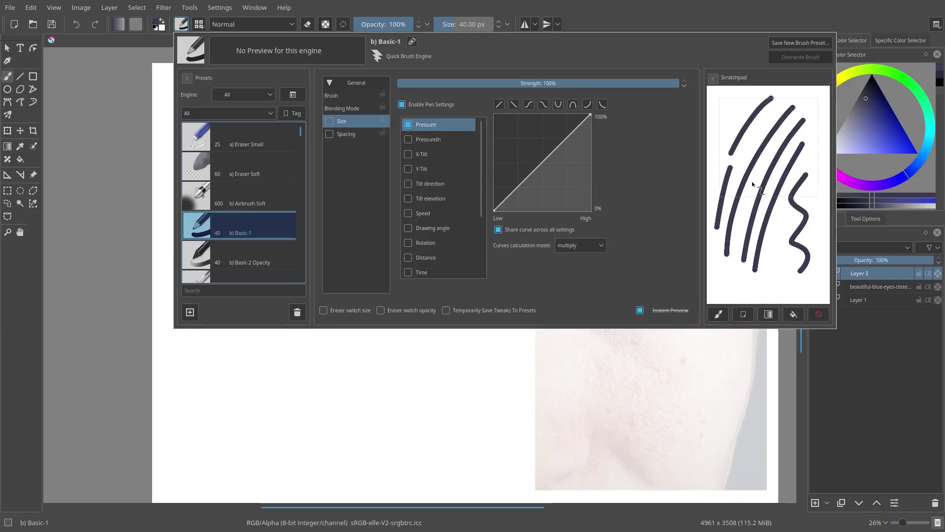
pyautogui.click(818, 314)
pyautogui.moveTo(797, 97)
pyautogui.mouseDown()
pyautogui.moveTo(757, 131)
pyautogui.moveTo(769, 256)
pyautogui.moveTo(741, 262)
pyautogui.mouseUp()
pyautogui.moveTo(743, 176); pyautogui.dragTo(732, 214)
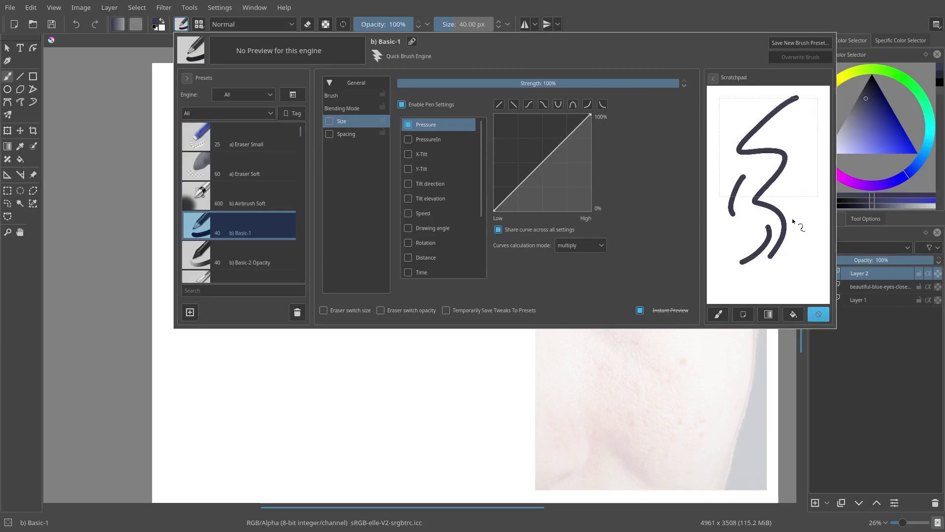
pyautogui.click(813, 312)
pyautogui.moveTo(797, 109); pyautogui.dragTo(771, 234)
pyautogui.moveTo(794, 207); pyautogui.dragTo(778, 256)
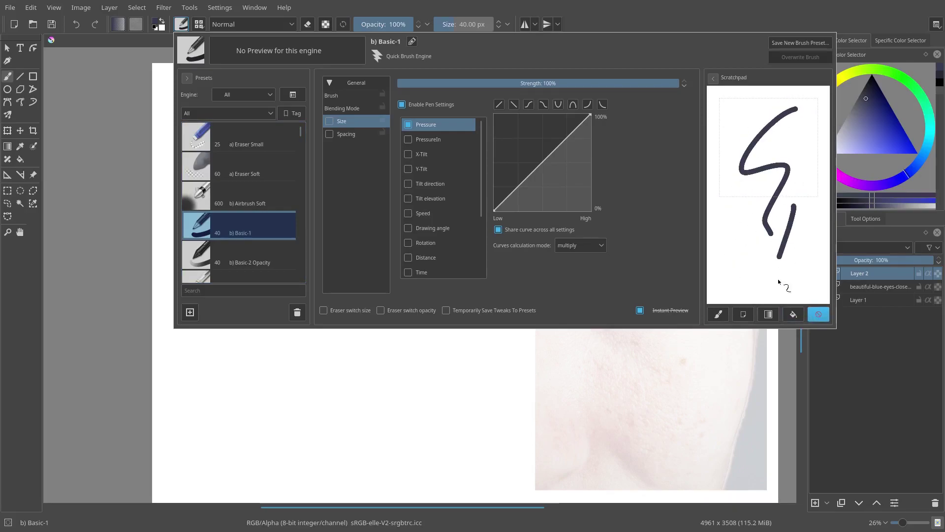
# - Enable pen-pressure control of the Basic-1 brush's size, try it with strokes in the scratchpad, and clear the scratchpad
pyautogui.click(329, 122)
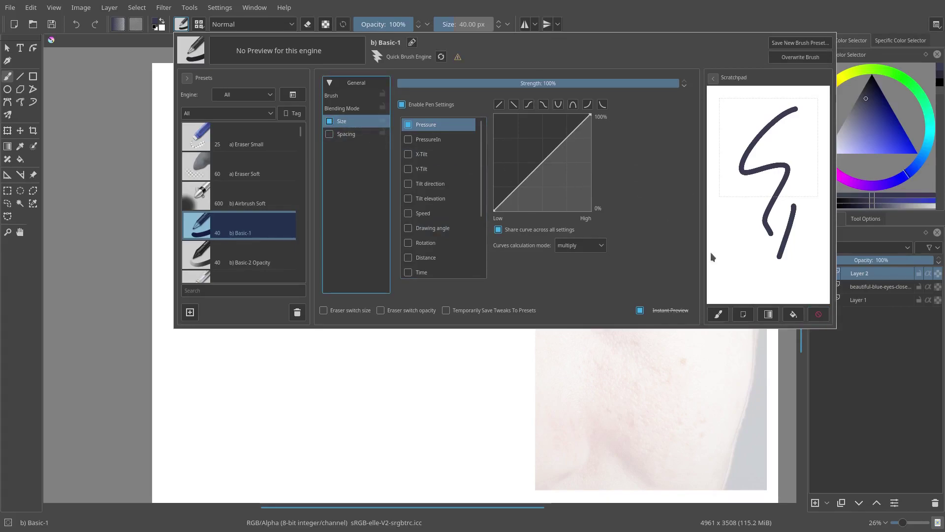
pyautogui.moveTo(753, 116); pyautogui.dragTo(715, 248)
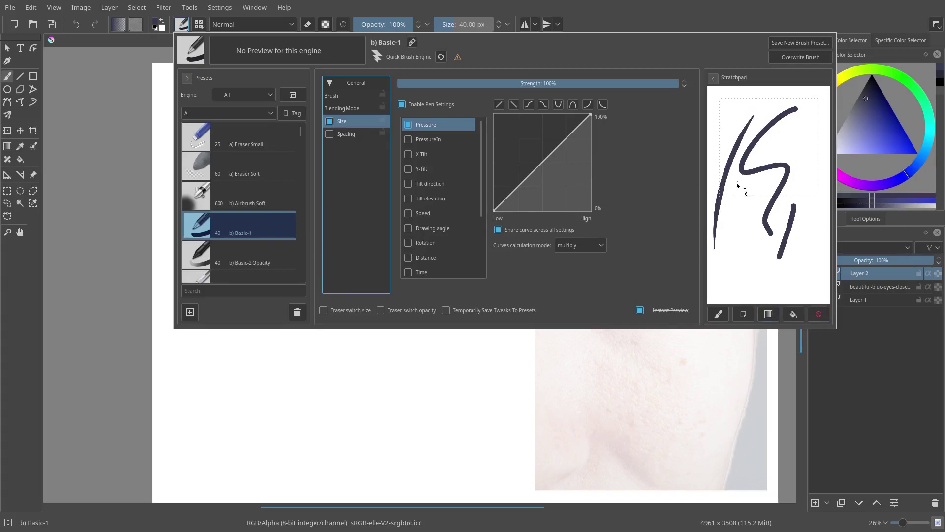
pyautogui.moveTo(737, 182); pyautogui.dragTo(734, 264)
pyautogui.moveTo(749, 191); pyautogui.dragTo(746, 202)
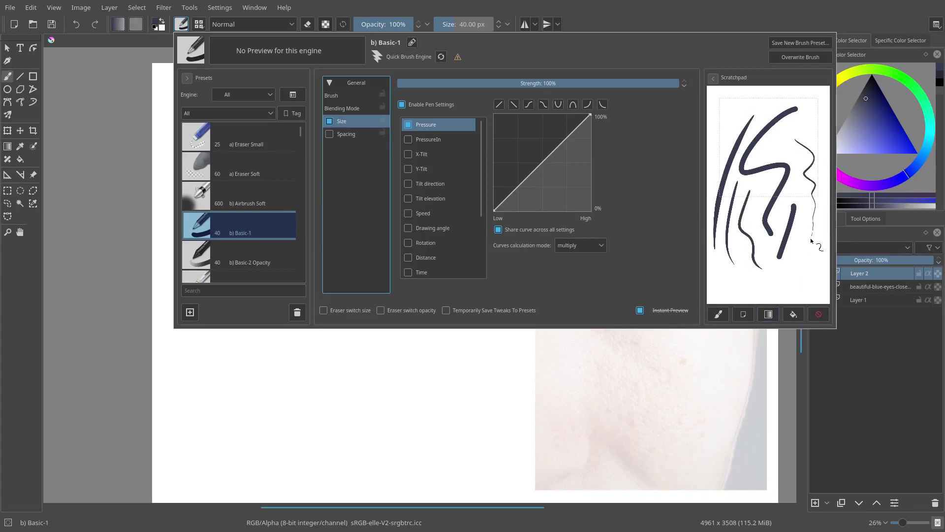
pyautogui.moveTo(812, 240)
pyautogui.mouseDown()
pyautogui.moveTo(792, 275)
pyautogui.moveTo(818, 256)
pyautogui.moveTo(822, 170)
pyautogui.moveTo(796, 102)
pyautogui.moveTo(738, 219)
pyautogui.mouseUp()
pyautogui.click(819, 314)
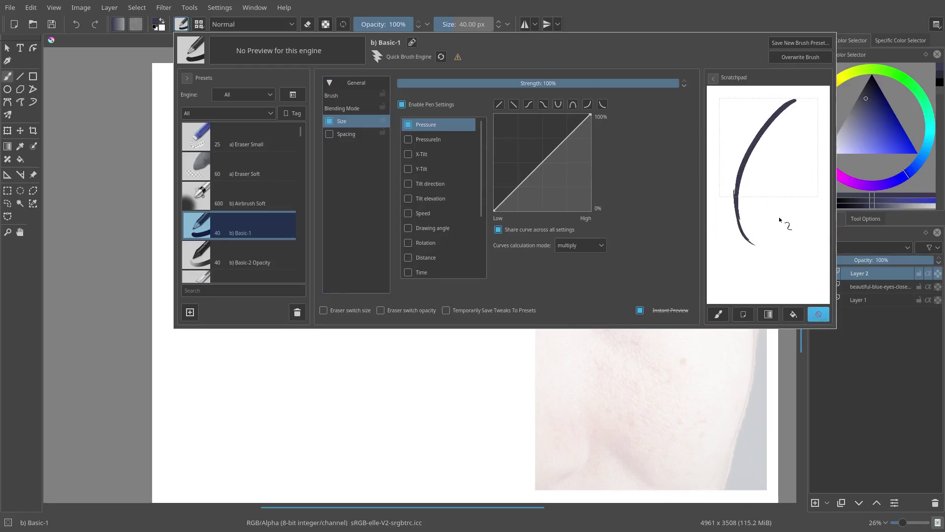
pyautogui.click(818, 313)
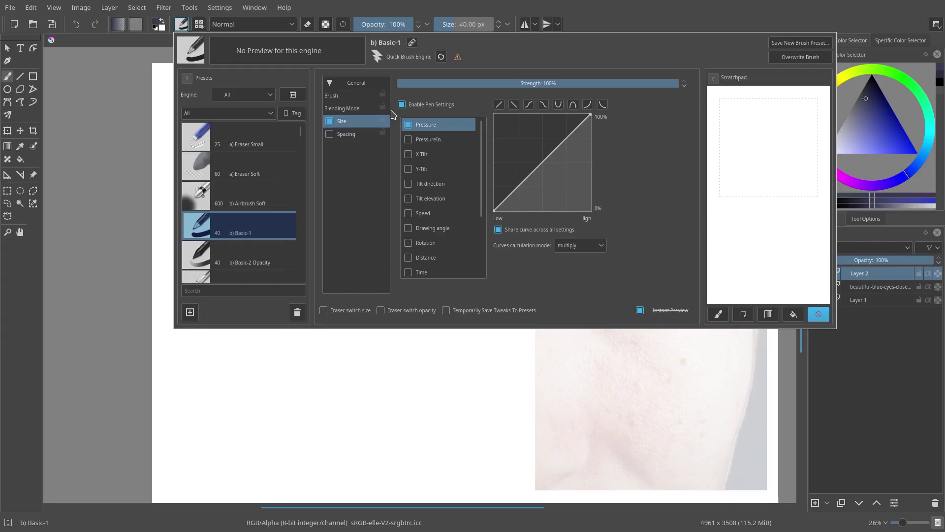
# - Reshape the size pressure curve into a hump that falls at high pressure and try it in the scratchpad
pyautogui.moveTo(592, 121); pyautogui.dragTo(532, 146)
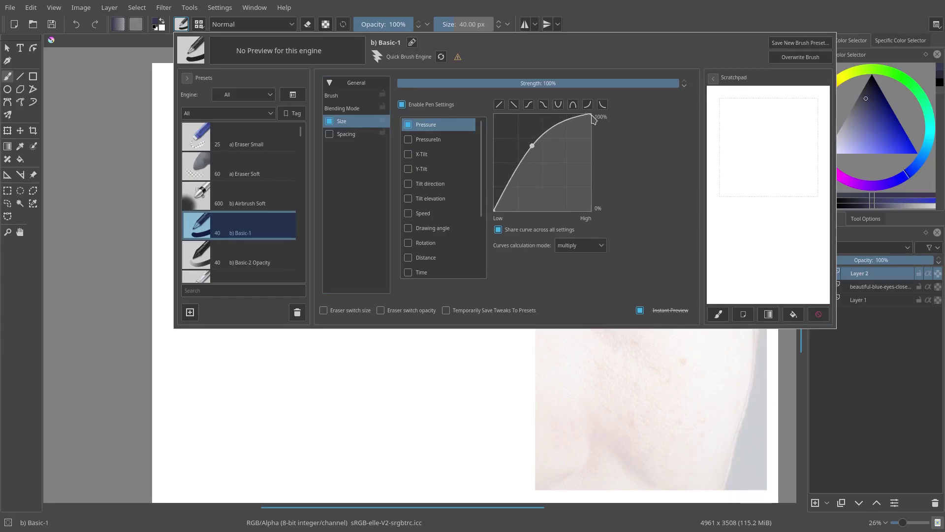
pyautogui.moveTo(590, 115); pyautogui.dragTo(591, 158)
pyautogui.moveTo(815, 106); pyautogui.dragTo(716, 269)
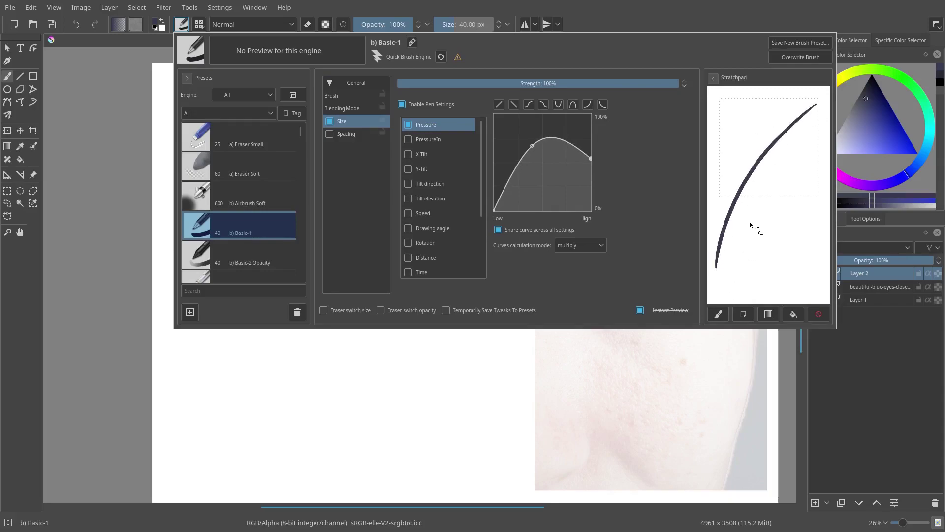
pyautogui.moveTo(591, 159); pyautogui.dragTo(590, 201)
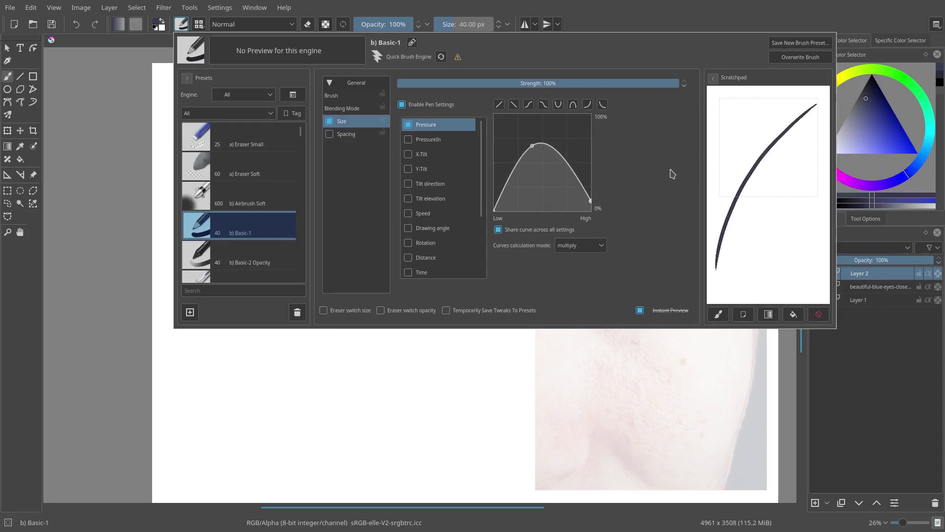
pyautogui.click(818, 314)
pyautogui.moveTo(790, 93); pyautogui.dragTo(747, 268)
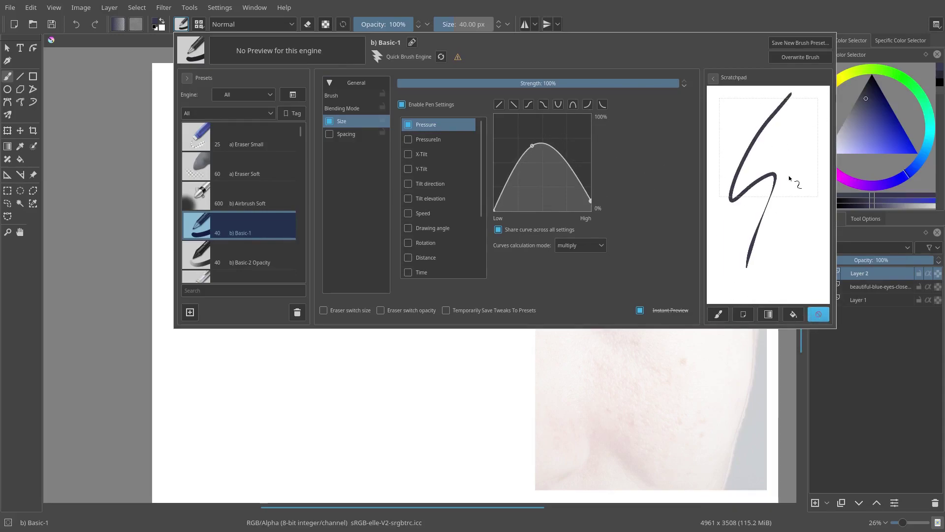
pyautogui.moveTo(784, 134)
pyautogui.mouseDown()
pyautogui.moveTo(793, 173)
pyautogui.moveTo(777, 277)
pyautogui.mouseUp()
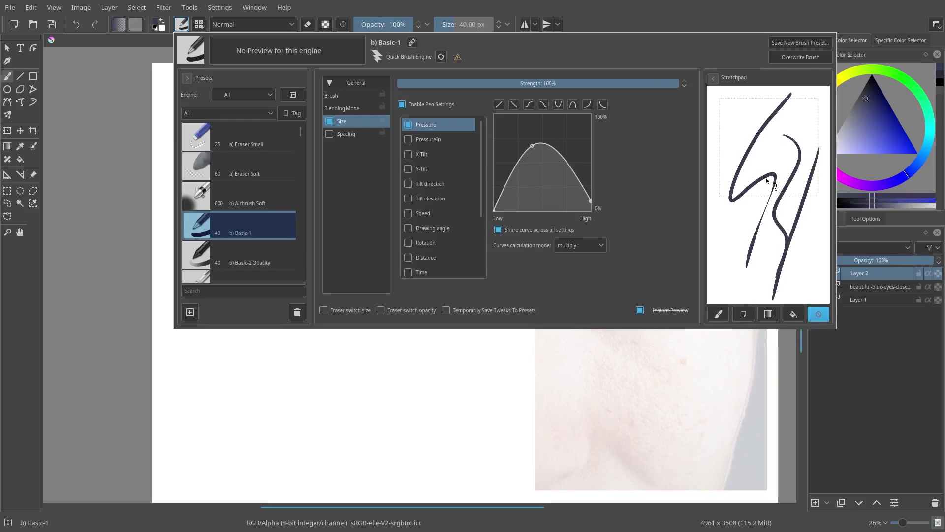
pyautogui.click(818, 314)
pyautogui.moveTo(770, 98); pyautogui.dragTo(734, 237)
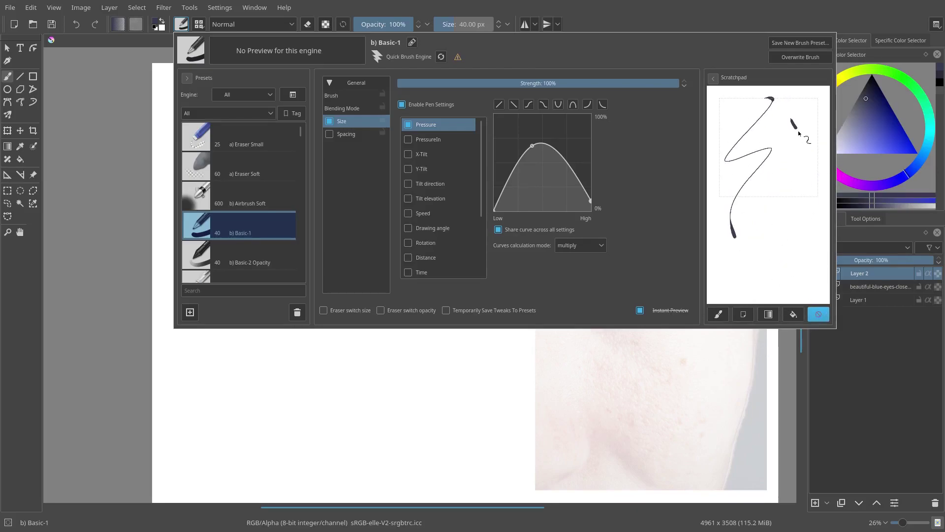
pyautogui.moveTo(798, 133)
pyautogui.mouseDown()
pyautogui.moveTo(766, 254)
pyautogui.moveTo(766, 270)
pyautogui.moveTo(786, 277)
pyautogui.moveTo(816, 143)
pyautogui.moveTo(805, 109)
pyautogui.moveTo(782, 113)
pyautogui.moveTo(740, 259)
pyautogui.mouseUp()
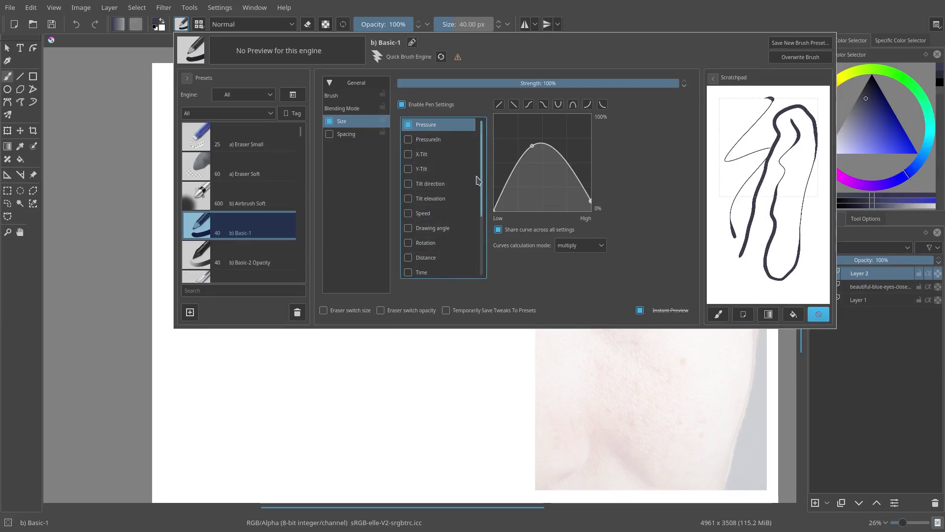
pyautogui.scroll(-3, 476, 180)
pyautogui.scroll(3, 477, 180)
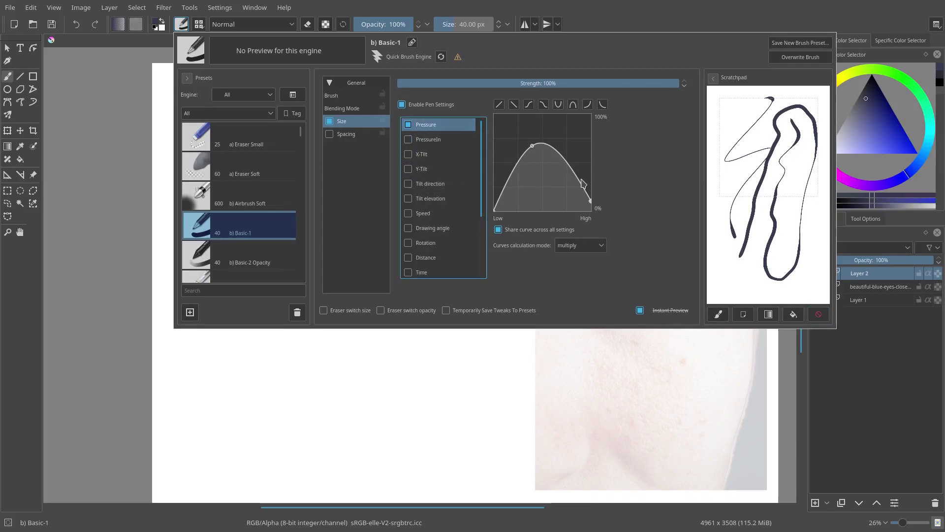
# - Restore the size pressure curve to a straight diagonal line and test it with strokes in the scratchpad
pyautogui.moveTo(591, 202); pyautogui.dragTo(601, 106)
pyautogui.moveTo(534, 145); pyautogui.dragTo(596, 103)
pyautogui.click(818, 314)
pyautogui.moveTo(786, 100)
pyautogui.mouseDown()
pyautogui.moveTo(790, 197)
pyautogui.moveTo(768, 257)
pyautogui.mouseUp()
pyautogui.moveTo(797, 196); pyautogui.dragTo(778, 299)
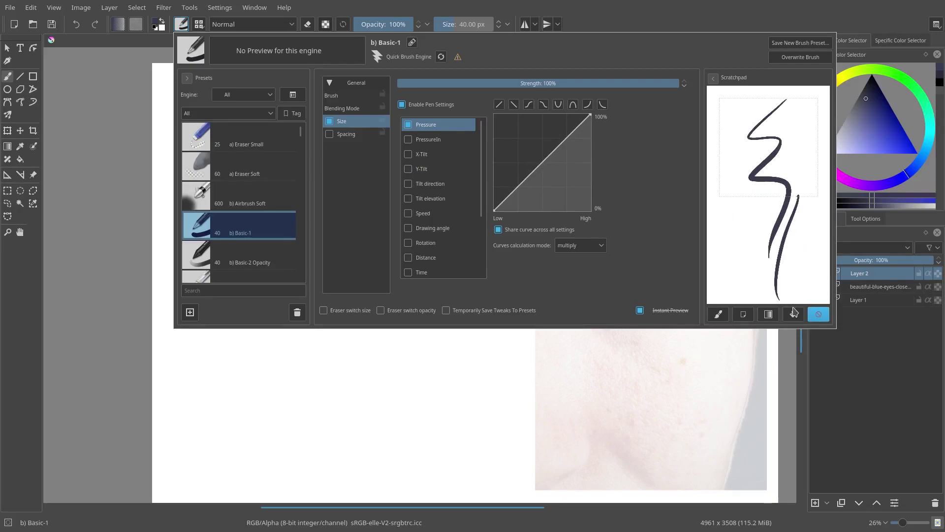
pyautogui.click(818, 314)
pyautogui.moveTo(756, 105)
pyautogui.mouseDown()
pyautogui.moveTo(775, 157)
pyautogui.moveTo(758, 173)
pyautogui.mouseUp()
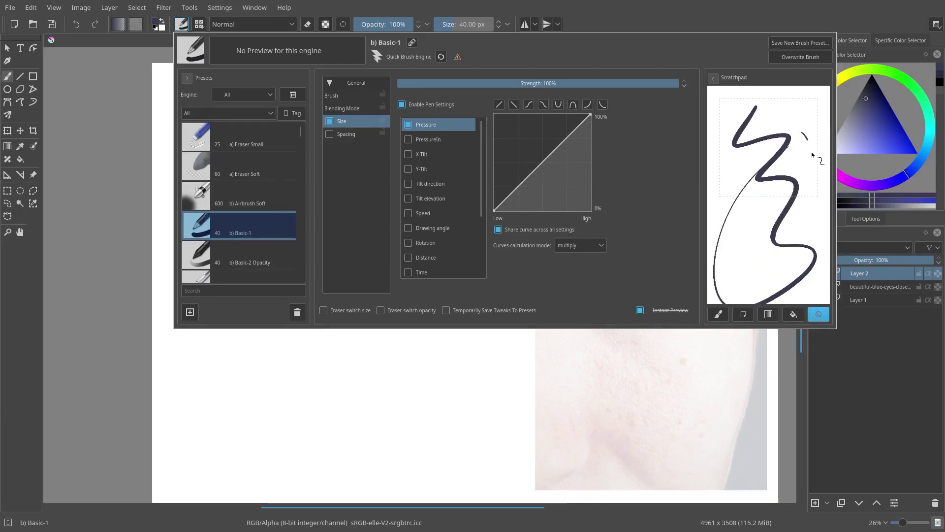
pyautogui.moveTo(801, 132); pyautogui.dragTo(785, 288)
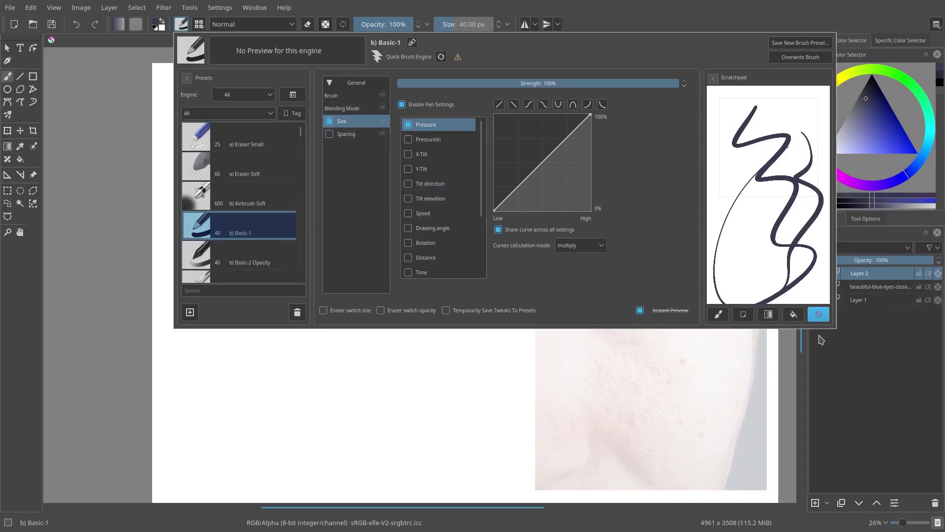
pyautogui.click(818, 314)
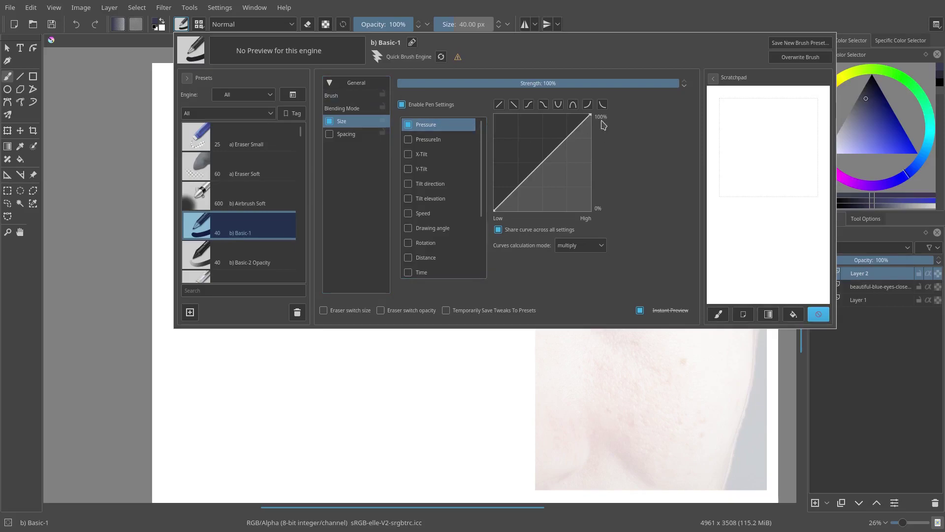
pyautogui.moveTo(802, 104); pyautogui.dragTo(732, 238)
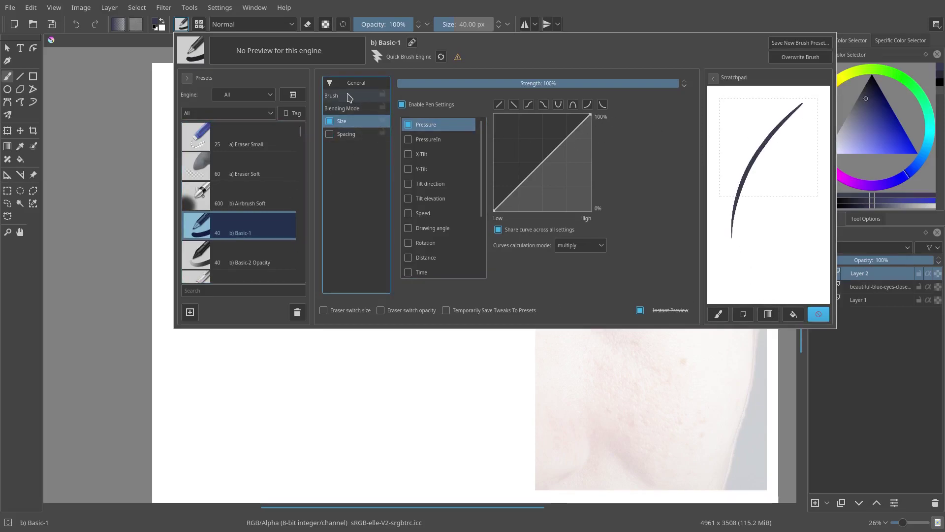
# - Set the Basic-1 brush's diameter to 20 px and try it with a wavy stroke in the scratchpad
pyautogui.click(351, 96)
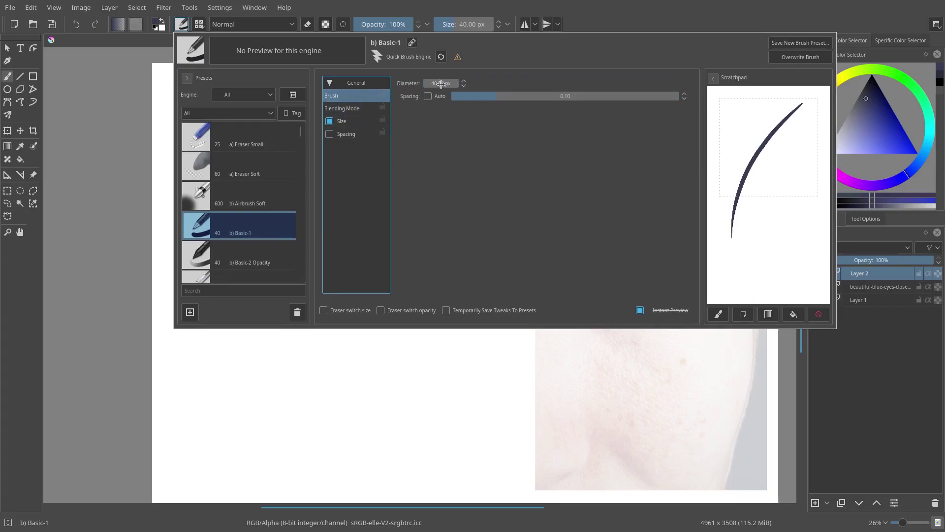
pyautogui.click(440, 84)
pyautogui.write('2')
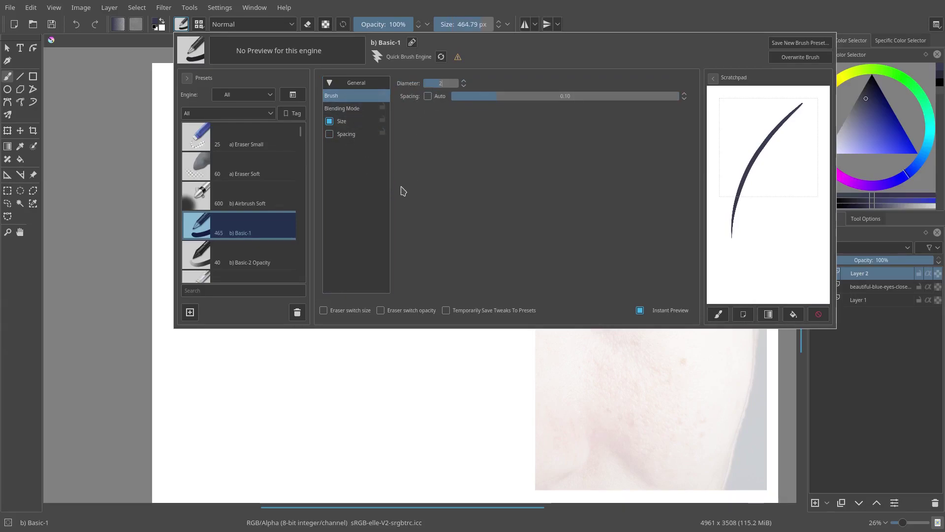
pyautogui.write('0')
pyautogui.press('Return')
pyautogui.moveTo(805, 131)
pyautogui.mouseDown()
pyautogui.moveTo(780, 236)
pyautogui.moveTo(756, 272)
pyautogui.mouseUp()
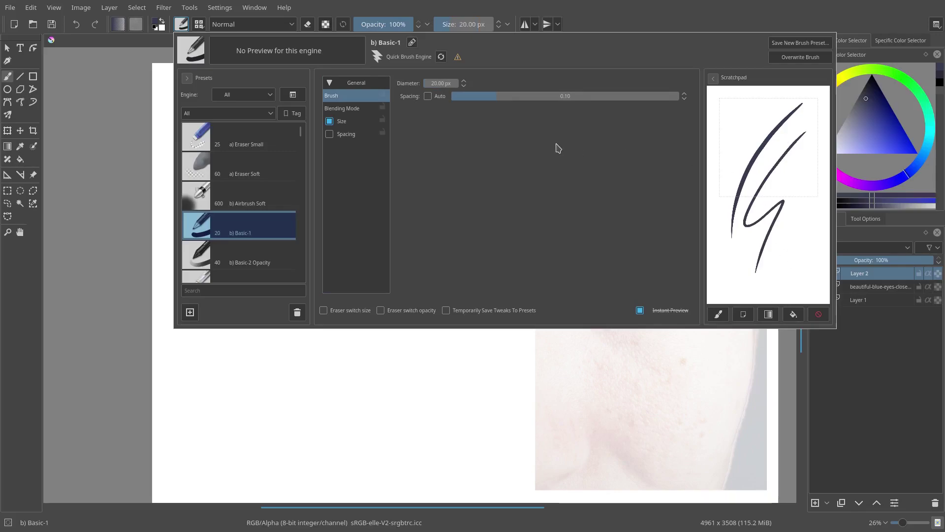
# - Try a 10 px diameter for the Basic-1 brush with a wavy stroke in the scratchpad
pyautogui.doubleClick(439, 83)
pyautogui.write('10')
pyautogui.press('Return')
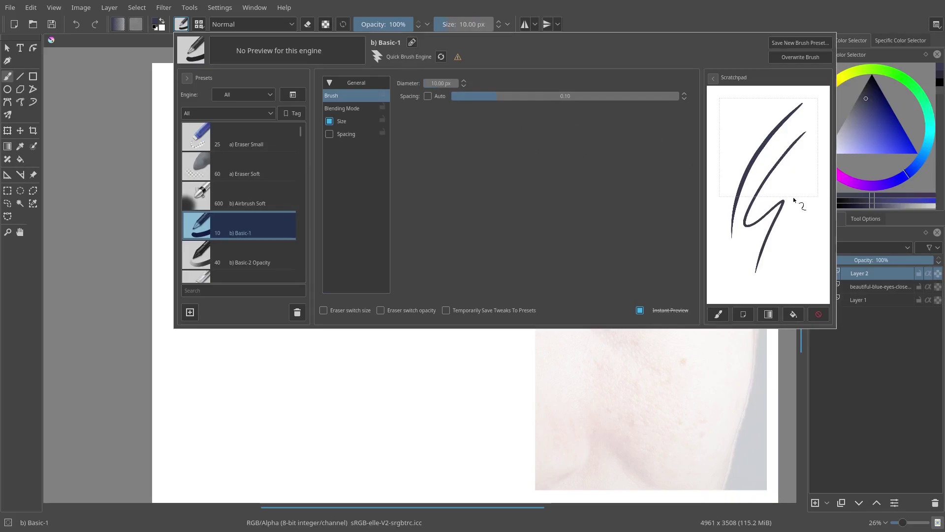
pyautogui.moveTo(823, 146); pyautogui.dragTo(797, 268)
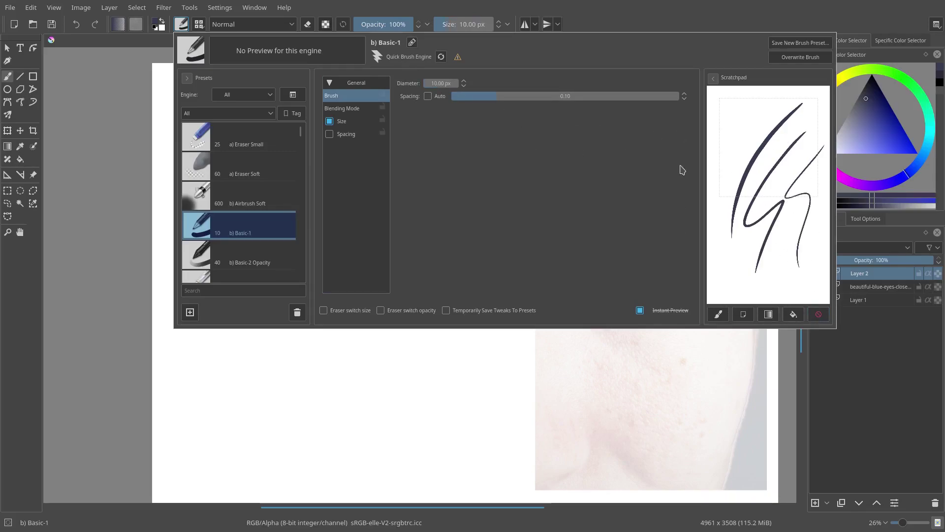
# - Set the Basic-1 brush's diameter back to 20 px and test it in the scratchpad, clearing the old strokes
pyautogui.doubleClick(438, 83)
pyautogui.write('20')
pyautogui.press('Return')
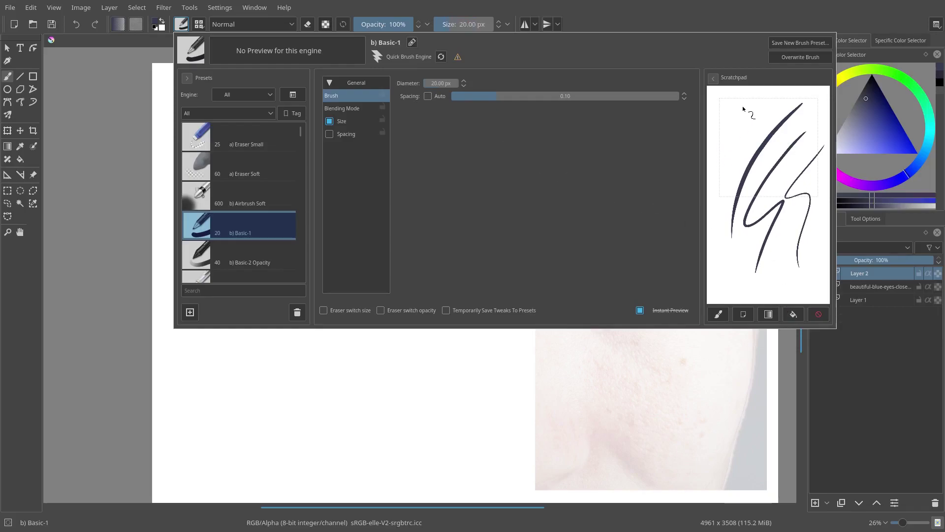
pyautogui.moveTo(743, 109); pyautogui.dragTo(725, 212)
pyautogui.click(817, 314)
pyautogui.moveTo(735, 155); pyautogui.dragTo(764, 231)
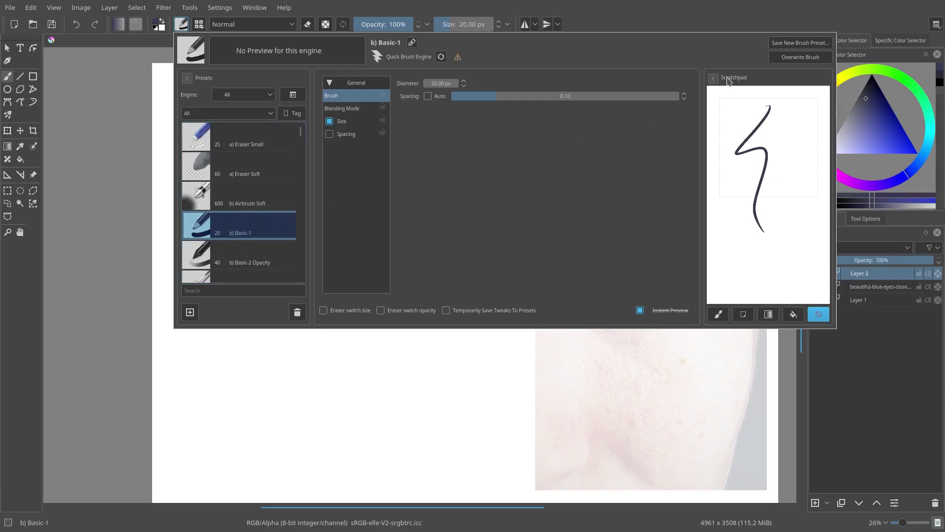
# - Save the modified brush as a new preset named KK_Lineart_Tut, and try it with a stroke on the canvas that is undone
pyautogui.click(784, 48)
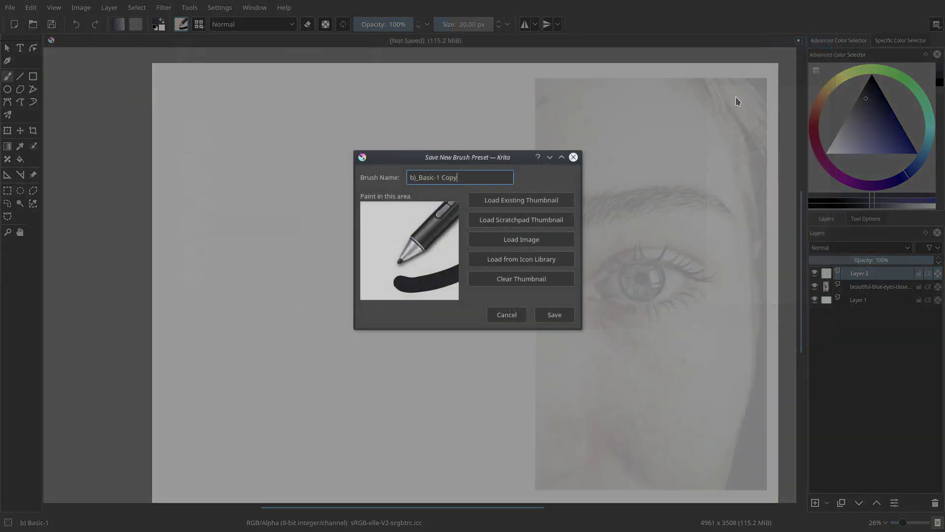
pyautogui.write('KK_Lineart_Tut')
pyautogui.click(553, 315)
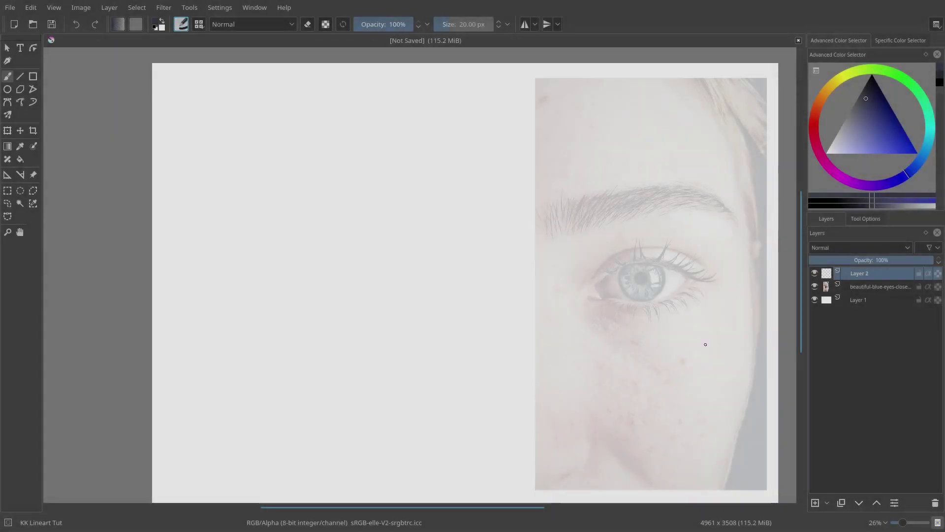
pyautogui.moveTo(441, 99)
pyautogui.mouseDown()
pyautogui.moveTo(368, 169)
pyautogui.moveTo(391, 334)
pyautogui.mouseUp()
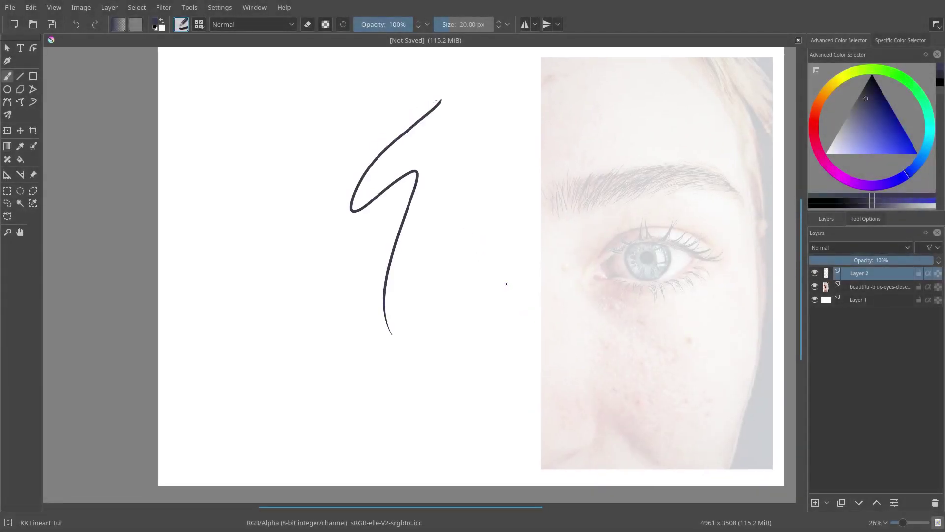
pyautogui.hotkey('ctrl', 'z')
# - Compare the kk lineart and kk grunge paint presets by drawing strokes with each in the scratchpad
pyautogui.click(181, 25)
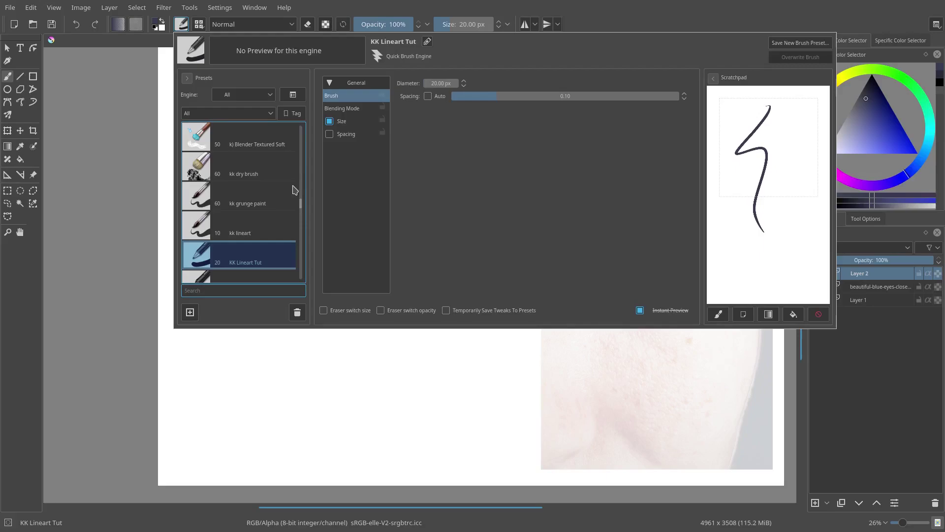
pyautogui.click(241, 261)
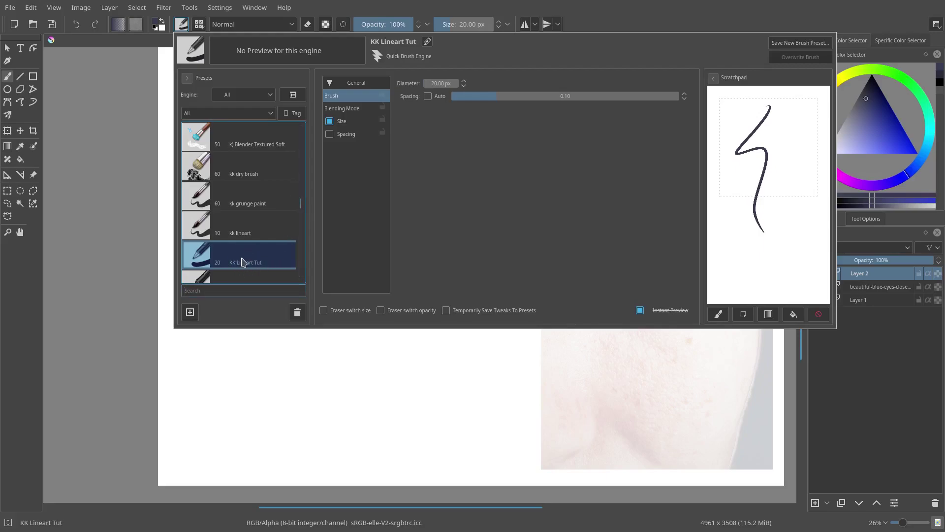
pyautogui.click(263, 230)
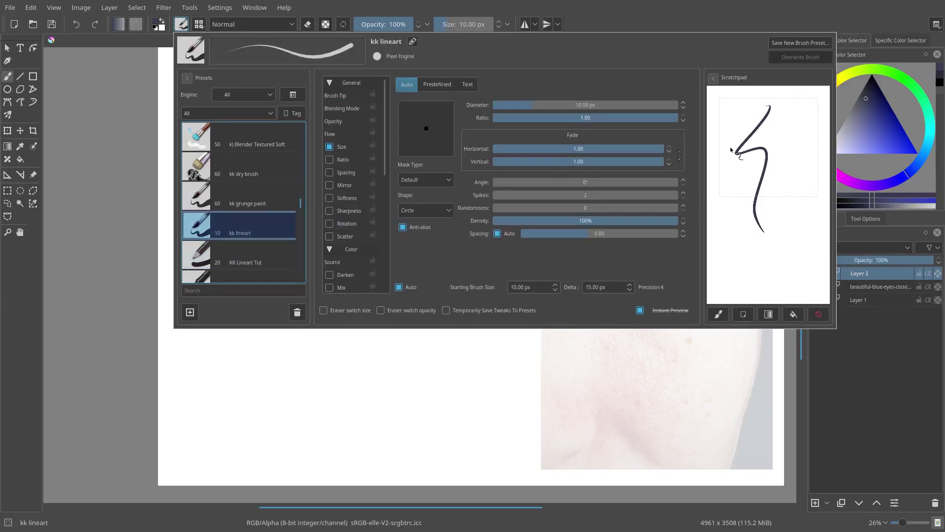
pyautogui.moveTo(798, 130)
pyautogui.mouseDown()
pyautogui.moveTo(793, 210)
pyautogui.moveTo(807, 290)
pyautogui.mouseUp()
pyautogui.moveTo(806, 174); pyautogui.dragTo(793, 251)
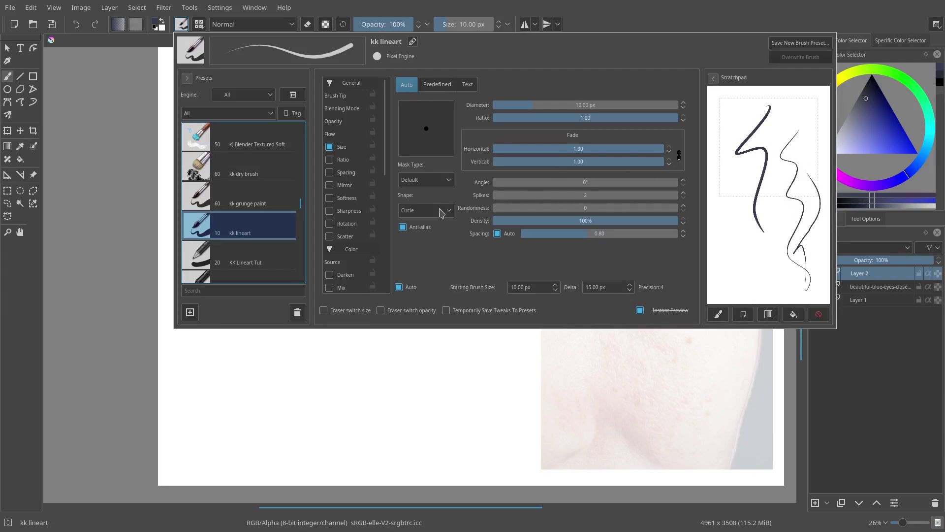
pyautogui.click(241, 206)
pyautogui.moveTo(748, 106)
pyautogui.mouseDown()
pyautogui.moveTo(728, 175)
pyautogui.moveTo(738, 256)
pyautogui.mouseUp()
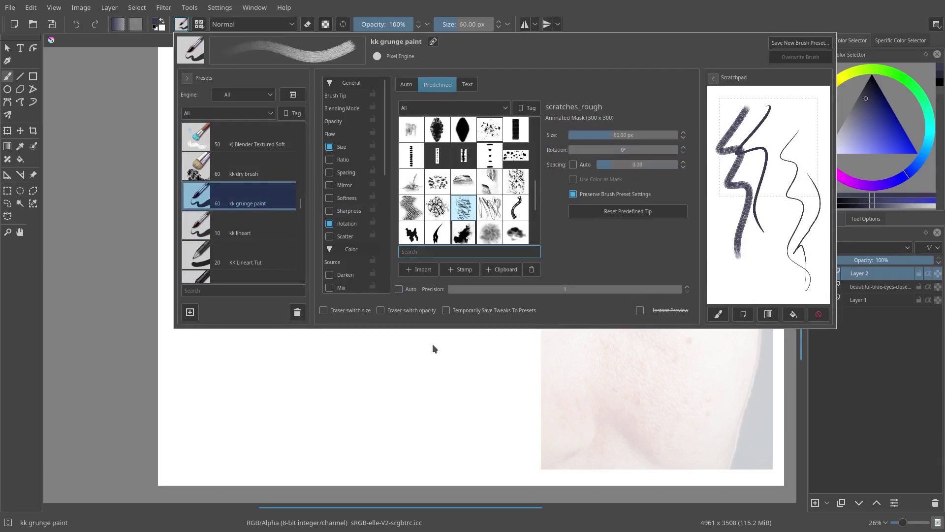
# - Switch back to the KK Lineart Tut preset and test it with strokes in a cleared scratchpad
pyautogui.click(238, 257)
pyautogui.click(818, 314)
pyautogui.moveTo(780, 97)
pyautogui.mouseDown()
pyautogui.moveTo(773, 196)
pyautogui.moveTo(749, 245)
pyautogui.mouseUp()
pyautogui.moveTo(788, 194); pyautogui.dragTo(758, 260)
# - Look at the settings of the kk lineart and b) Basic-2 Opacity presets
pyautogui.click(216, 240)
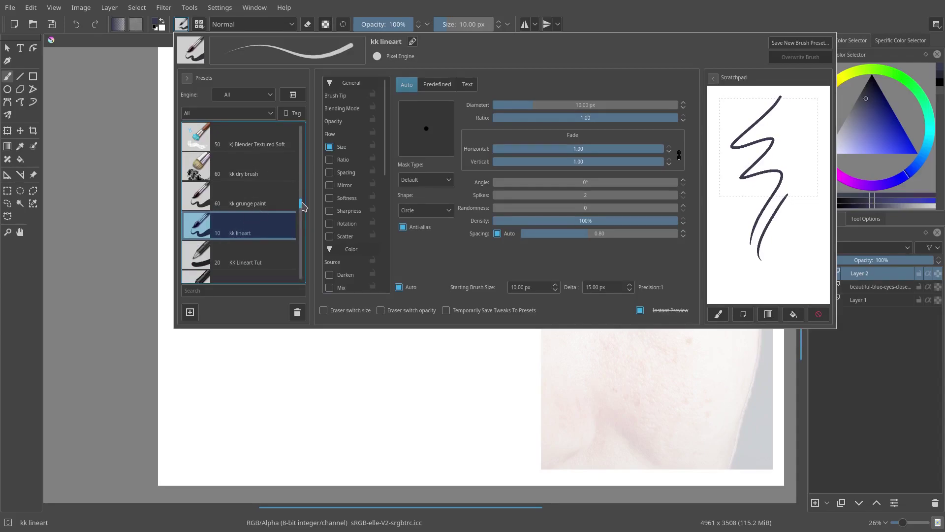
pyautogui.moveTo(301, 204); pyautogui.dragTo(306, 132)
pyautogui.scroll(-2, 305, 133)
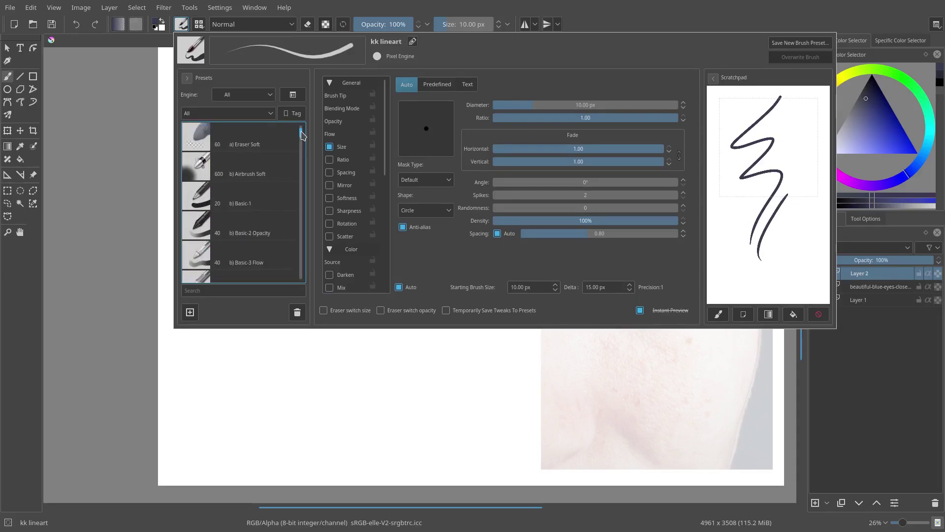
pyautogui.click(259, 240)
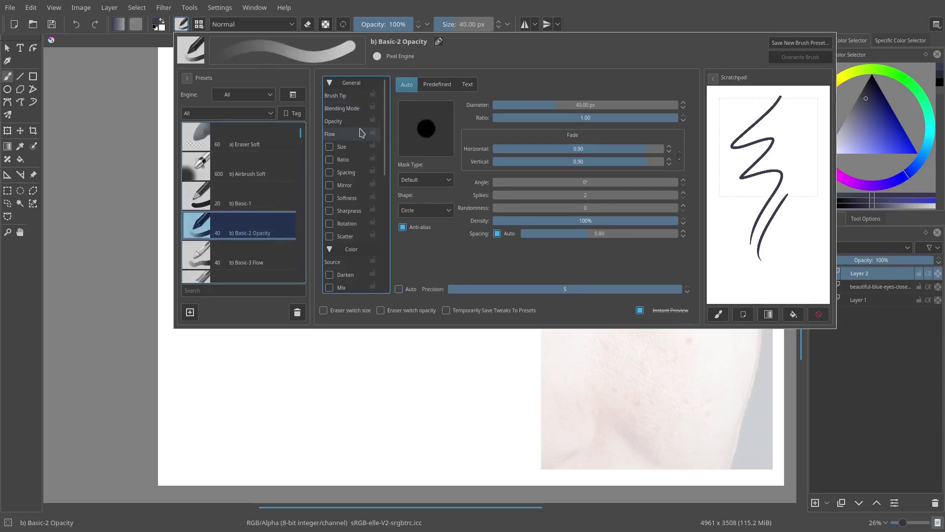
pyautogui.moveTo(300, 133); pyautogui.dragTo(301, 213)
# - Select the KK Lineart Tut preset, clear the scratchpad, and close the brush editor
pyautogui.click(280, 232)
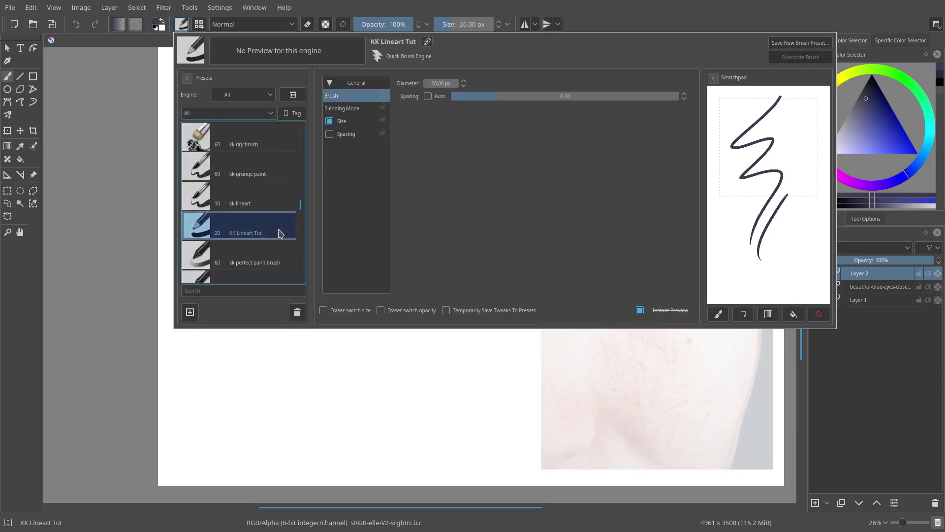
pyautogui.click(810, 314)
pyautogui.click(515, 400)
# - Try freehand strokes over the photo, including short hair strokes along the eyebrow, and undo them all
pyautogui.moveTo(575, 104)
pyautogui.mouseDown()
pyautogui.moveTo(487, 241)
pyautogui.moveTo(519, 329)
pyautogui.mouseUp()
pyautogui.scroll(2, 566, 164)
pyautogui.hotkey('ctrl', 'z')
pyautogui.moveTo(566, 163)
pyautogui.mouseDown()
pyautogui.moveTo(571, 217)
pyautogui.moveTo(555, 232)
pyautogui.mouseUp()
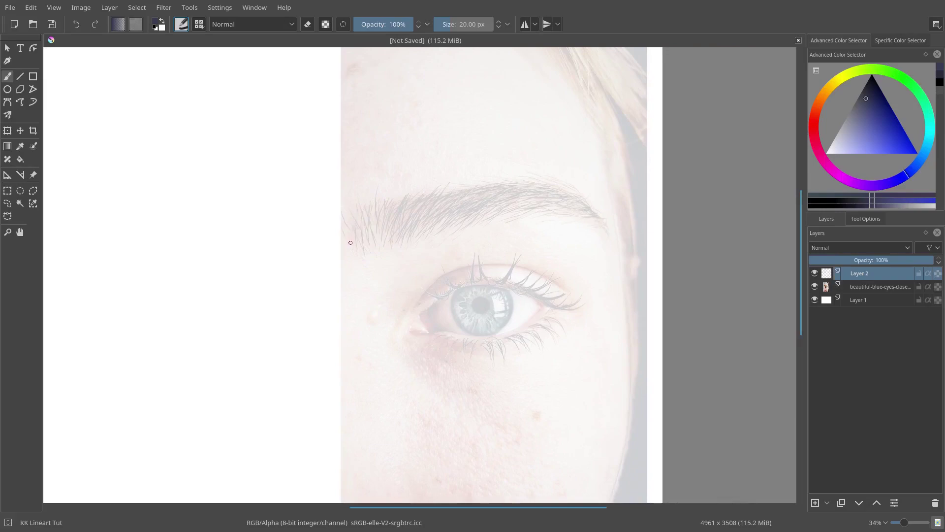
pyautogui.moveTo(360, 255)
pyautogui.mouseDown()
pyautogui.moveTo(358, 228)
pyautogui.moveTo(398, 198)
pyautogui.mouseUp()
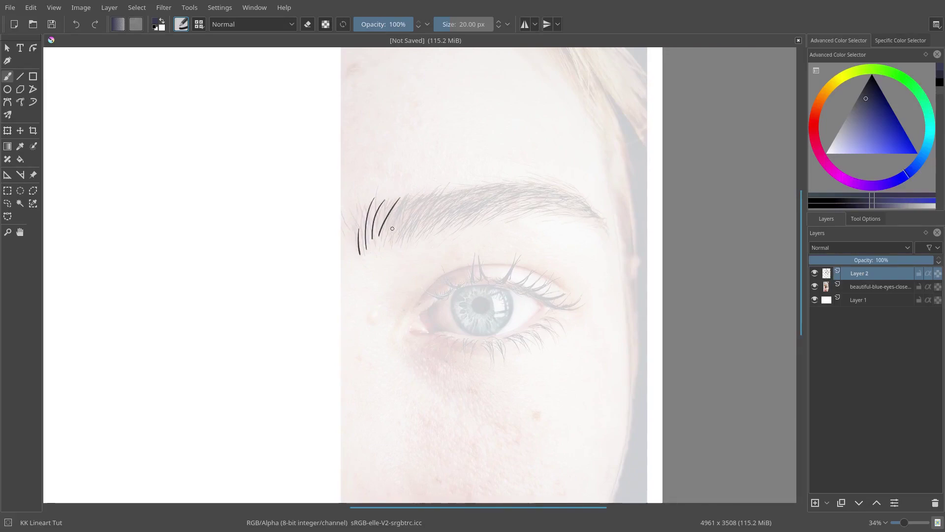
pyautogui.moveTo(389, 235); pyautogui.dragTo(414, 205)
pyautogui.moveTo(450, 253); pyautogui.dragTo(454, 186)
pyautogui.hotkey('ctrl', 'z')
pyautogui.hotkey('ctrl', 'z')
pyautogui.hotkey('ctrl', 'z')
# - Try a stroke with an enlarged brush over the photo, undo it, and set the brush size back to 20 px
pyautogui.hotkey('ctrl', 'z')
pyautogui.hotkey('ctrl', 'z')
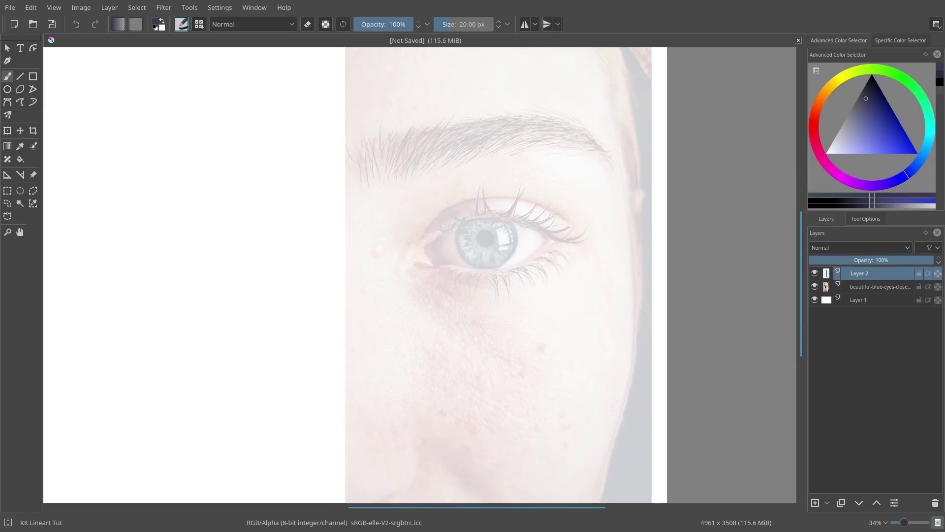
pyautogui.moveTo(455, 228); pyautogui.dragTo(457, 215)
pyautogui.moveTo(443, 22); pyautogui.dragTo(472, 27)
pyautogui.moveTo(458, 155)
pyautogui.mouseDown()
pyautogui.moveTo(402, 207)
pyautogui.moveTo(410, 318)
pyautogui.mouseUp()
pyautogui.hotkey('ctrl', 'z')
pyautogui.rightClick(474, 23)
pyautogui.write('20')
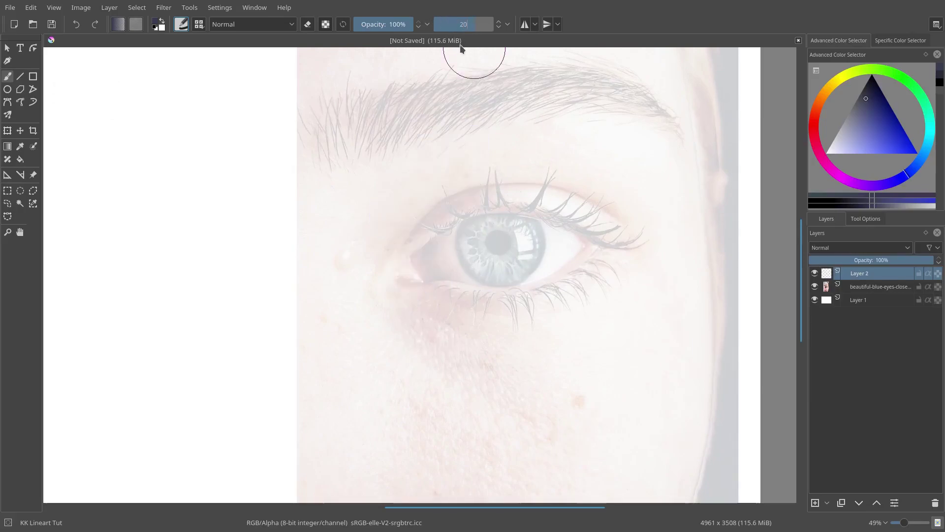
pyautogui.press('Return')
# - Trace the upper eyelid edge on Layer 2 with overlapping strokes from the inner to the outer eye corner
pyautogui.moveTo(395, 281)
pyautogui.mouseDown()
pyautogui.moveTo(453, 224)
pyautogui.moveTo(498, 205)
pyautogui.mouseUp()
pyautogui.scroll(2, 450, 224)
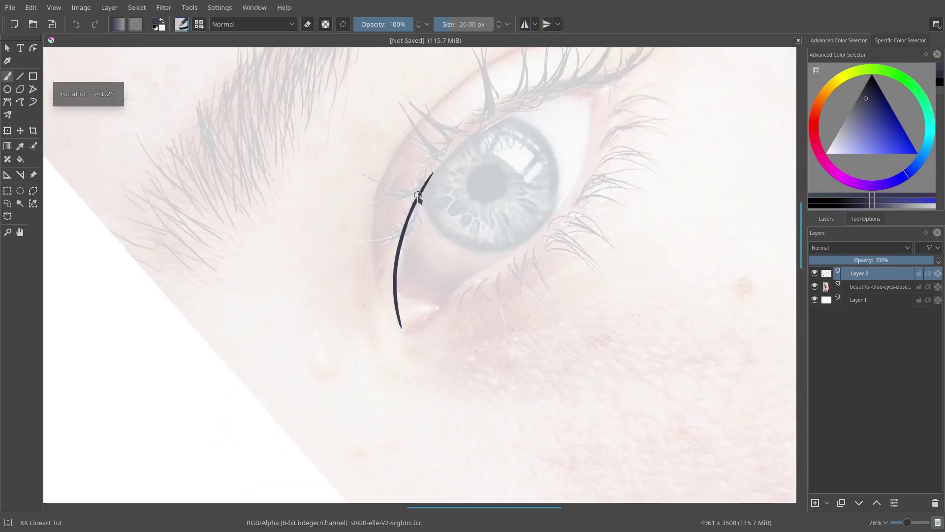
pyautogui.moveTo(421, 191); pyautogui.dragTo(487, 122)
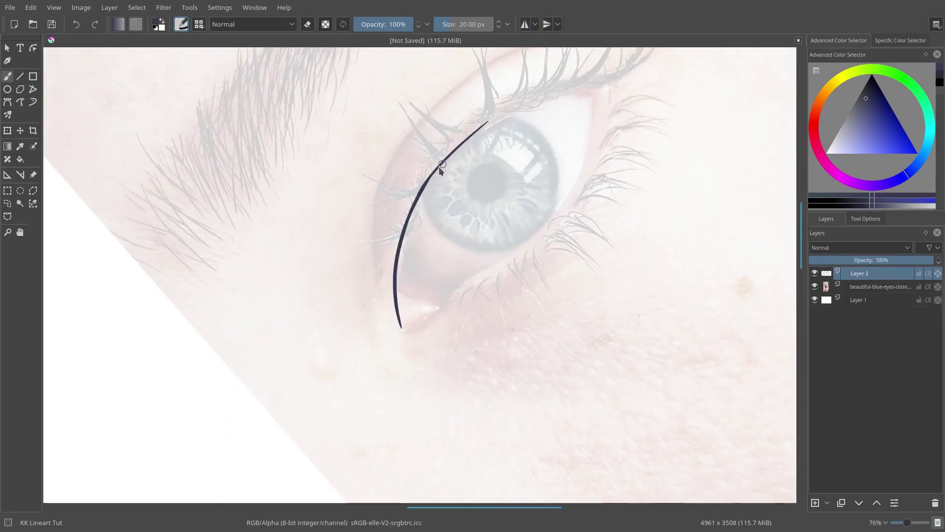
pyautogui.moveTo(538, 97); pyautogui.dragTo(597, 85)
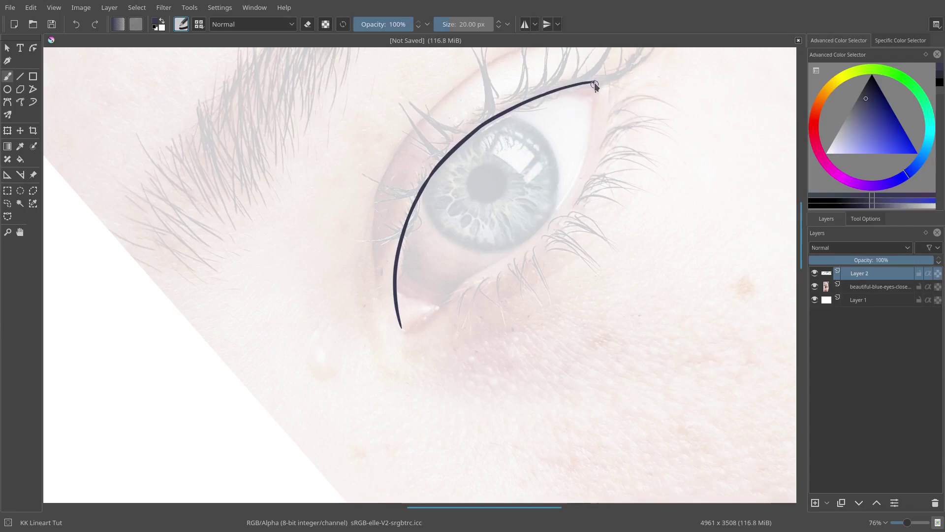
# - Trace the lower eyelid edge between both eye corners to close the outline, and reset the canvas rotation
pyautogui.moveTo(596, 83)
pyautogui.mouseDown()
pyautogui.moveTo(592, 123)
pyautogui.moveTo(569, 176)
pyautogui.mouseUp()
pyautogui.moveTo(594, 143); pyautogui.dragTo(561, 200)
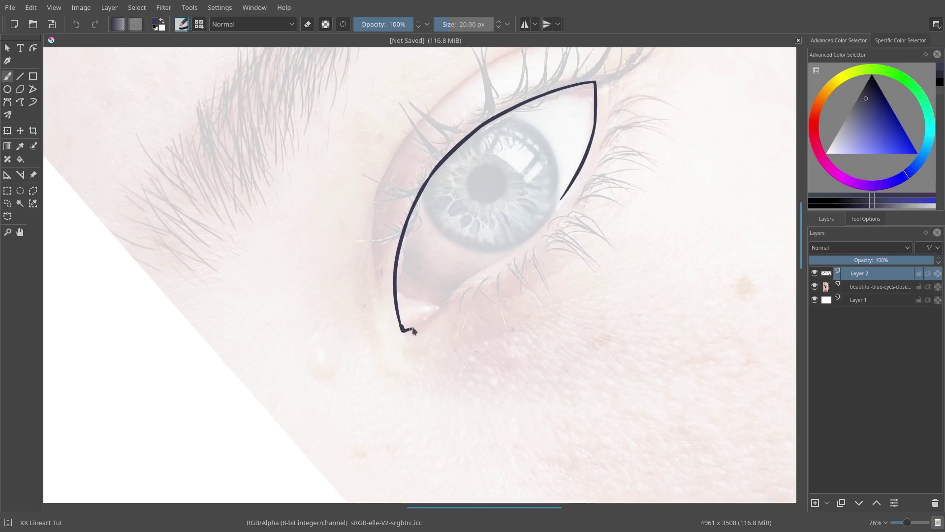
pyautogui.moveTo(412, 326); pyautogui.dragTo(486, 266)
pyautogui.moveTo(474, 278); pyautogui.dragTo(503, 260)
pyautogui.moveTo(564, 196); pyautogui.dragTo(537, 228)
pyautogui.press('5')
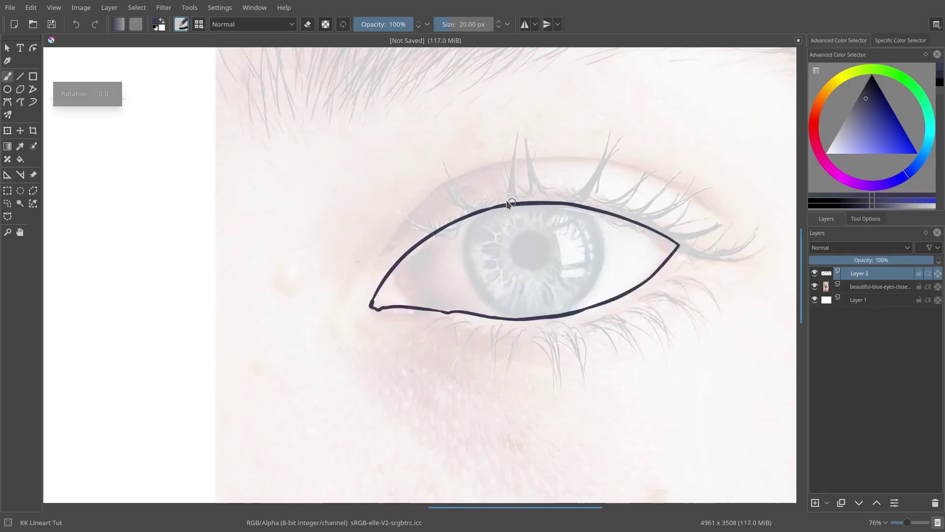
# - Select the b) Basic-2 Opacity preset, set its diameter to 20 px, and try it with a wavy stroke in the scratchpad
pyautogui.click(178, 24)
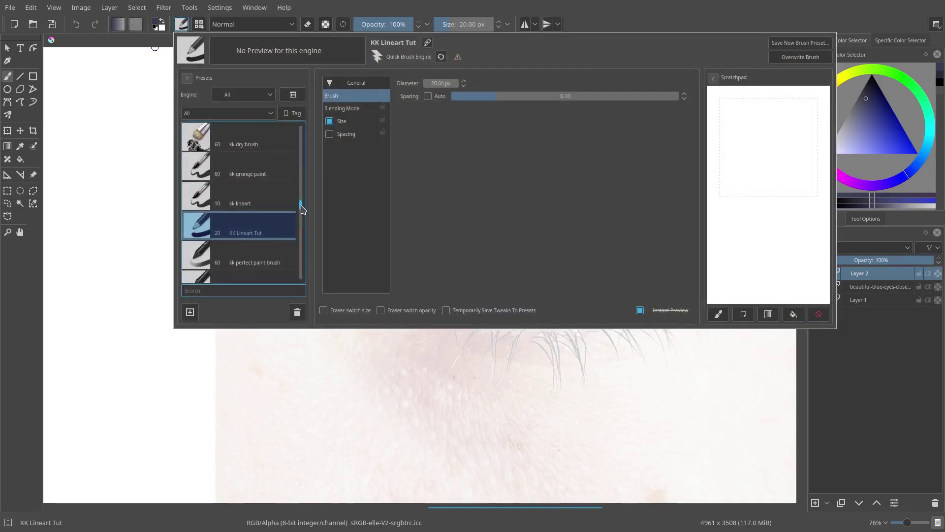
pyautogui.moveTo(302, 207); pyautogui.dragTo(302, 131)
pyautogui.scroll(-2, 302, 137)
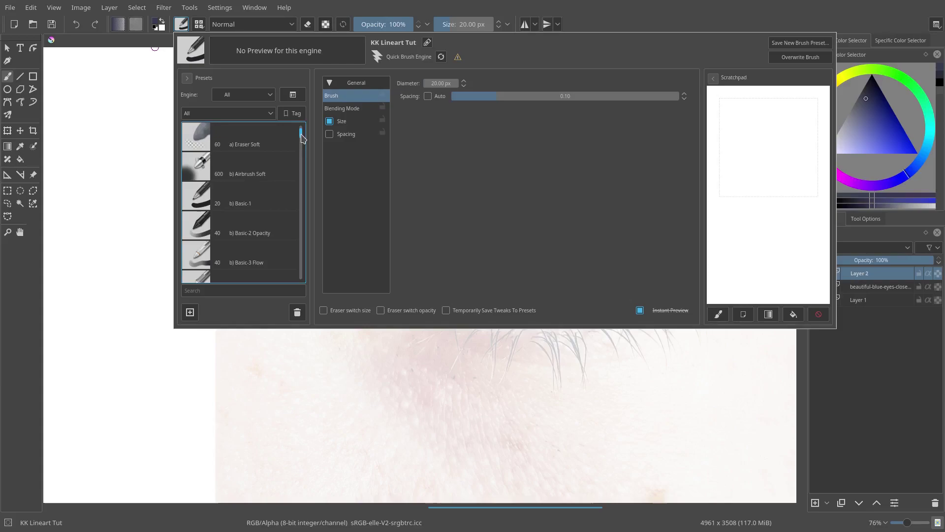
pyautogui.click(266, 221)
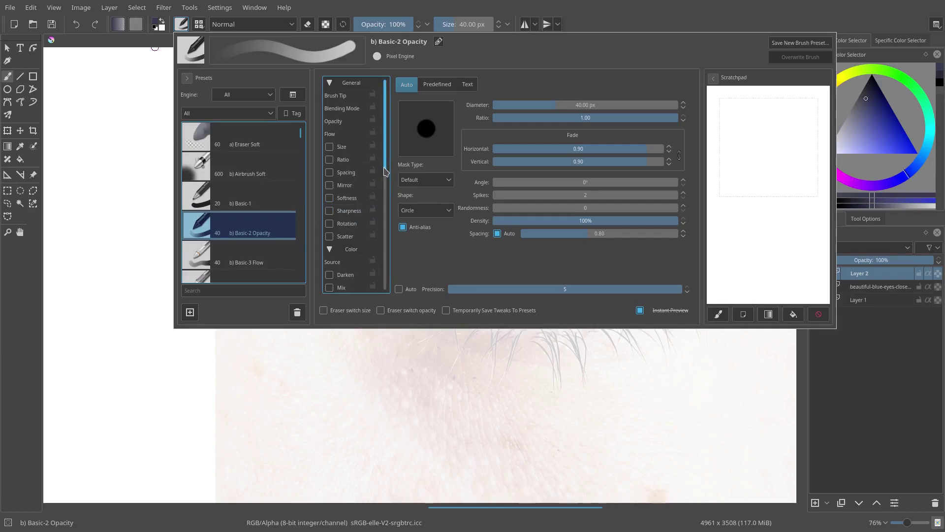
pyautogui.click(578, 105)
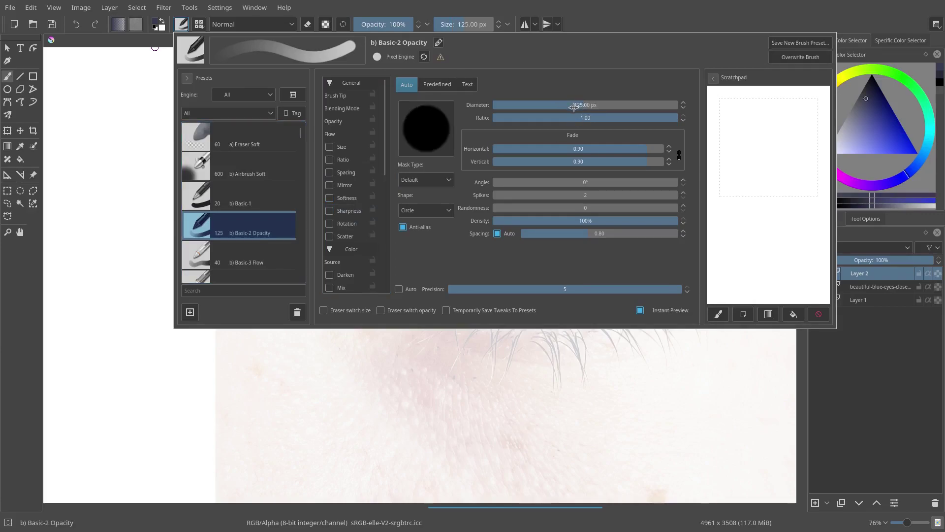
pyautogui.write('20')
pyautogui.press('Return')
pyautogui.moveTo(752, 120)
pyautogui.mouseDown()
pyautogui.moveTo(755, 208)
pyautogui.moveTo(780, 283)
pyautogui.mouseUp()
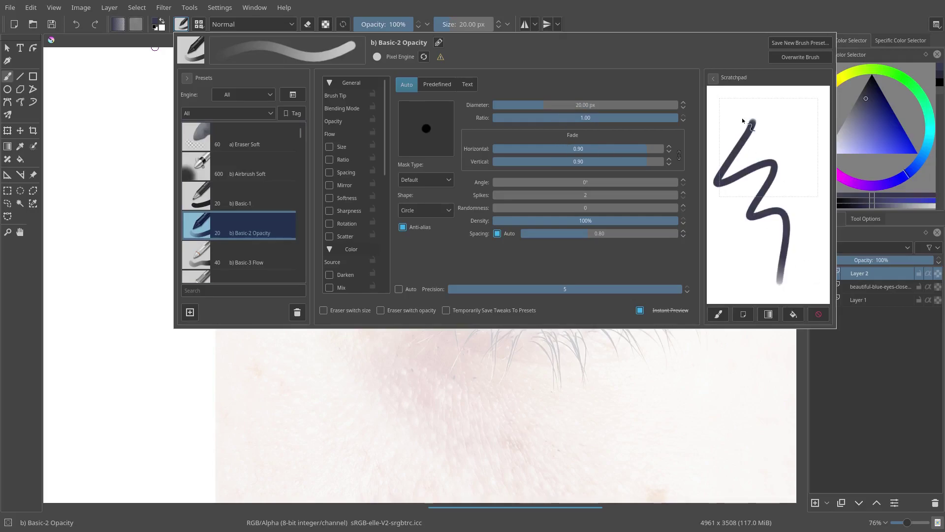
# - Set the Basic-2 Opacity brush tip's ratio to 0.53 and test it with strokes in the scratchpad, clearing it between trials
pyautogui.click(583, 118)
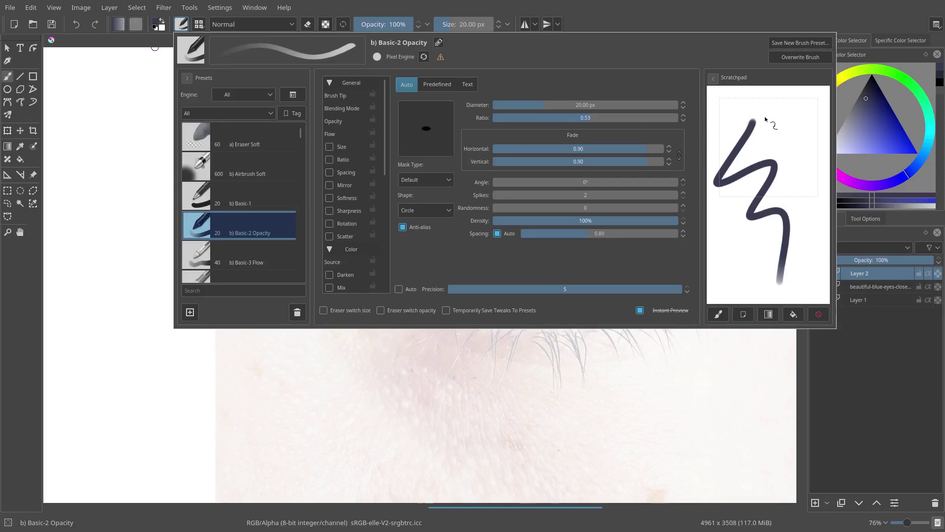
pyautogui.moveTo(794, 97); pyautogui.dragTo(807, 201)
pyautogui.moveTo(803, 235)
pyautogui.mouseDown()
pyautogui.moveTo(797, 259)
pyautogui.moveTo(766, 202)
pyautogui.moveTo(740, 262)
pyautogui.mouseUp()
pyautogui.click(818, 314)
pyautogui.moveTo(773, 103)
pyautogui.mouseDown()
pyautogui.moveTo(777, 138)
pyautogui.moveTo(756, 239)
pyautogui.moveTo(754, 223)
pyautogui.moveTo(780, 260)
pyautogui.mouseUp()
pyautogui.click(818, 314)
pyautogui.moveTo(743, 143); pyautogui.dragTo(748, 227)
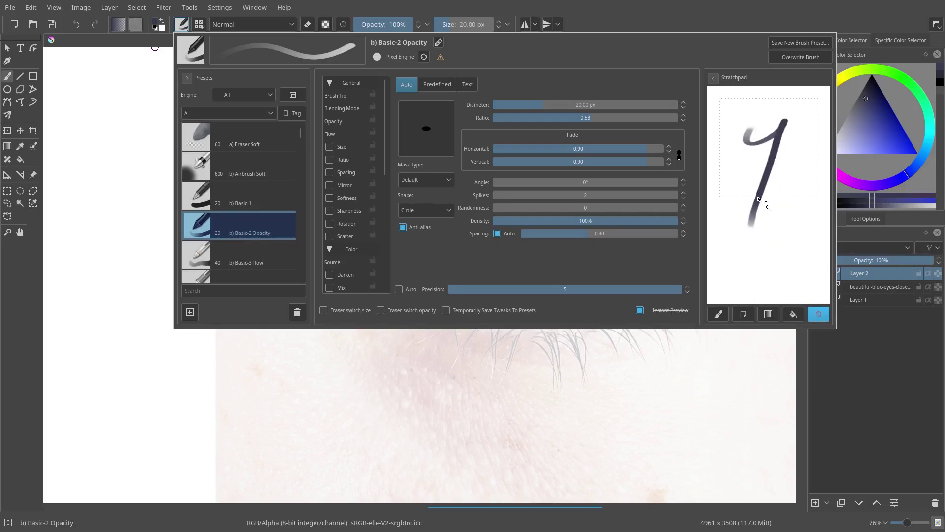
pyautogui.moveTo(737, 179); pyautogui.dragTo(797, 185)
pyautogui.click(818, 317)
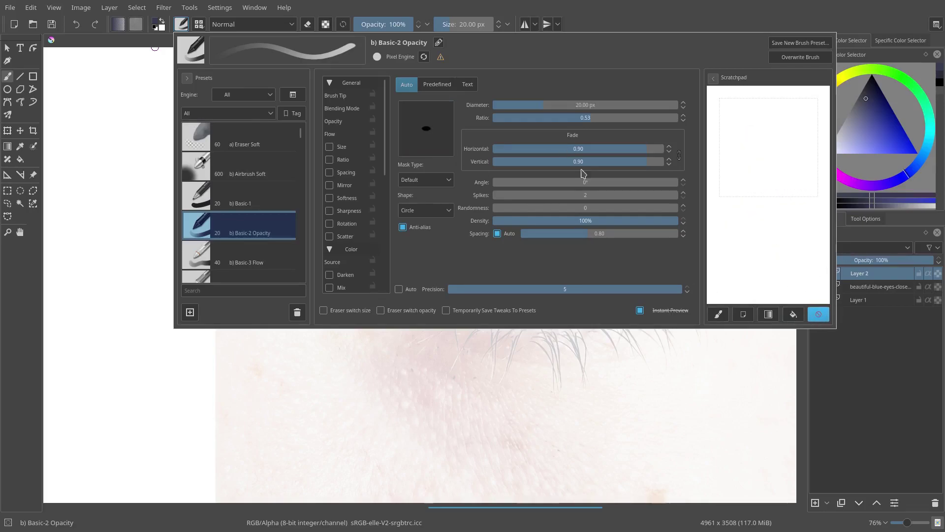
# - Try the Soft mask type on the brush tip and return it to Default
pyautogui.click(428, 180)
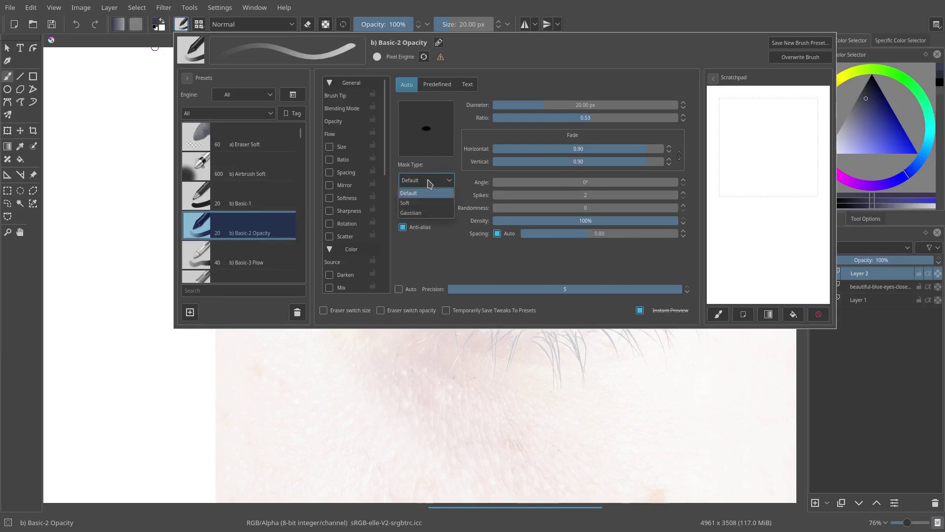
pyautogui.click(426, 202)
pyautogui.click(426, 181)
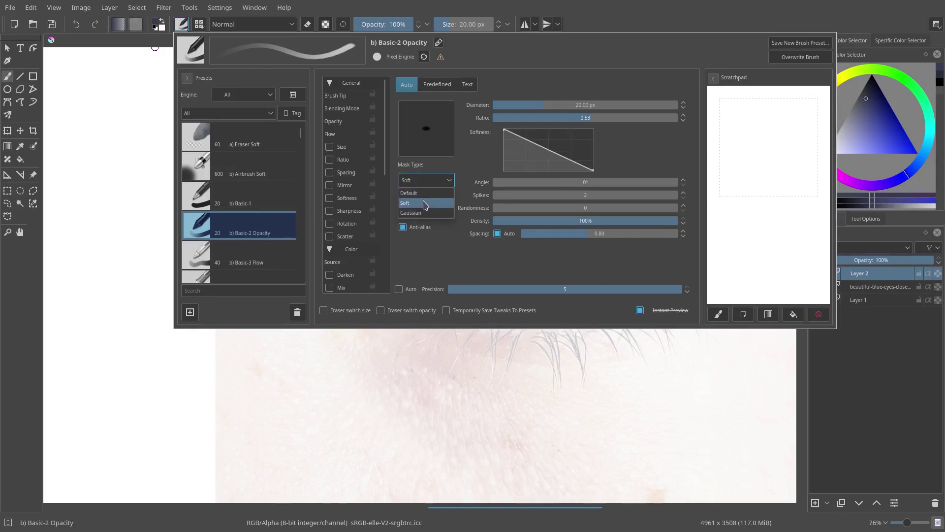
pyautogui.click(426, 208)
pyautogui.click(425, 181)
pyautogui.click(424, 177)
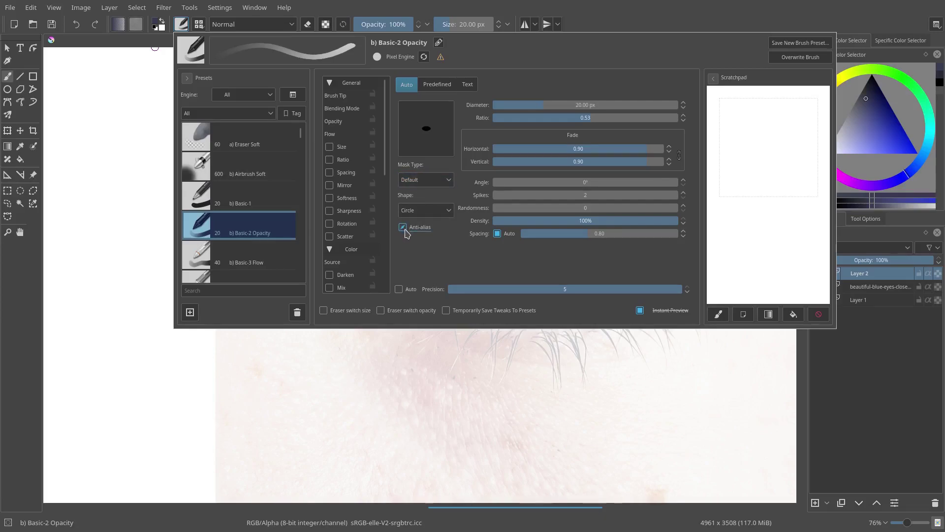
# - Change the brush tip's shape to Square and compare a tighter spacing with a spacing of 1.56 using strokes in the scratchpad
pyautogui.click(420, 210)
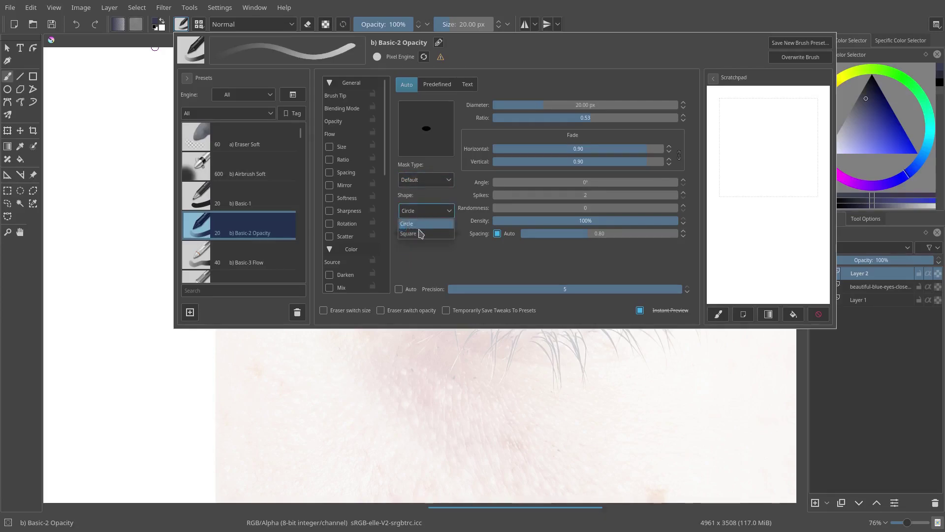
pyautogui.click(421, 232)
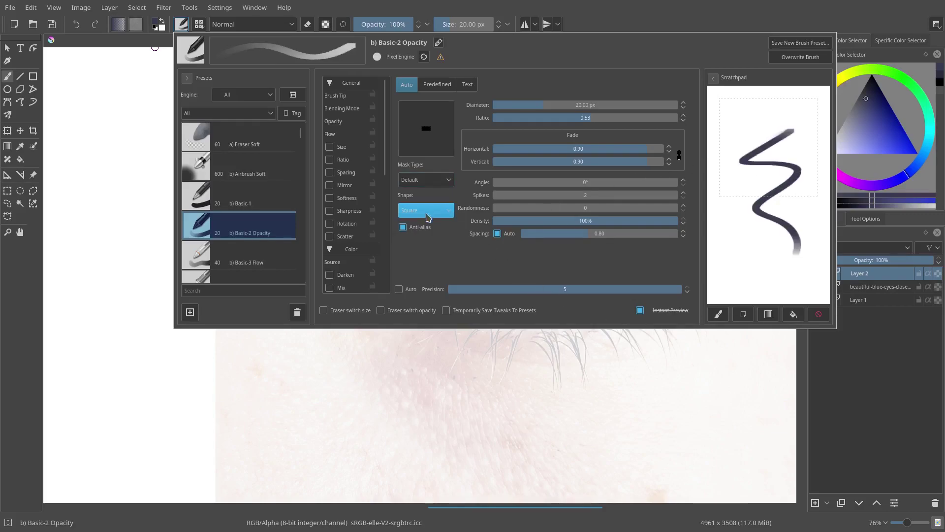
pyautogui.moveTo(592, 233)
pyautogui.mouseDown()
pyautogui.moveTo(616, 234)
pyautogui.moveTo(535, 237)
pyautogui.mouseUp()
pyautogui.moveTo(776, 109)
pyautogui.mouseDown()
pyautogui.moveTo(738, 137)
pyautogui.moveTo(745, 238)
pyautogui.moveTo(799, 252)
pyautogui.mouseUp()
pyautogui.moveTo(531, 232); pyautogui.dragTo(605, 233)
pyautogui.moveTo(806, 110); pyautogui.dragTo(810, 250)
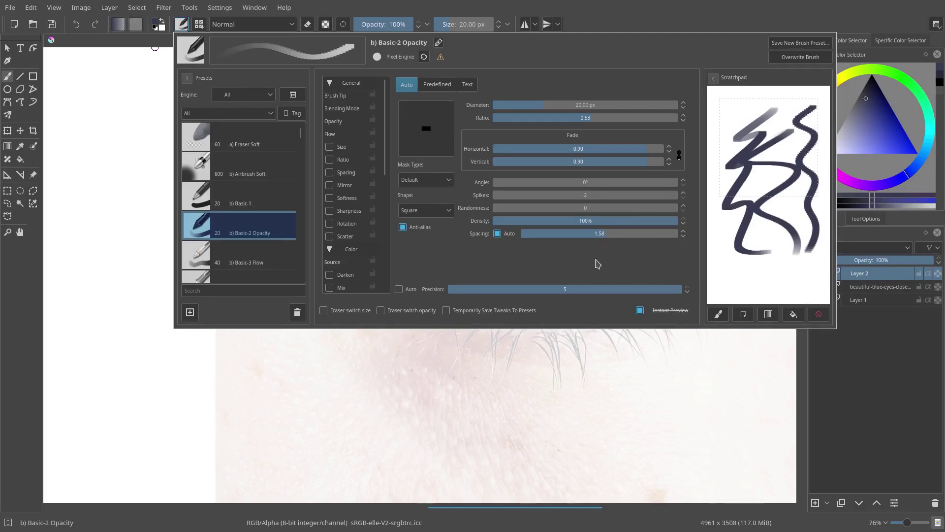
# - Set the brush tip's spacing to 0.03 and test it with overlapping strokes in the scratchpad, clearing it before and after
pyautogui.moveTo(550, 234); pyautogui.dragTo(525, 234)
pyautogui.click(818, 314)
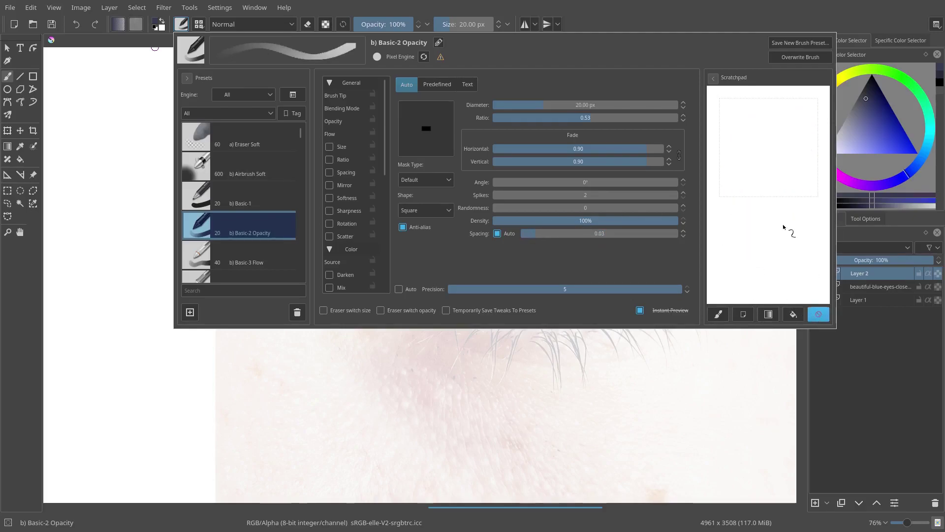
pyautogui.moveTo(795, 104)
pyautogui.mouseDown()
pyautogui.moveTo(784, 132)
pyautogui.moveTo(752, 183)
pyautogui.moveTo(751, 274)
pyautogui.mouseUp()
pyautogui.moveTo(807, 169); pyautogui.dragTo(748, 286)
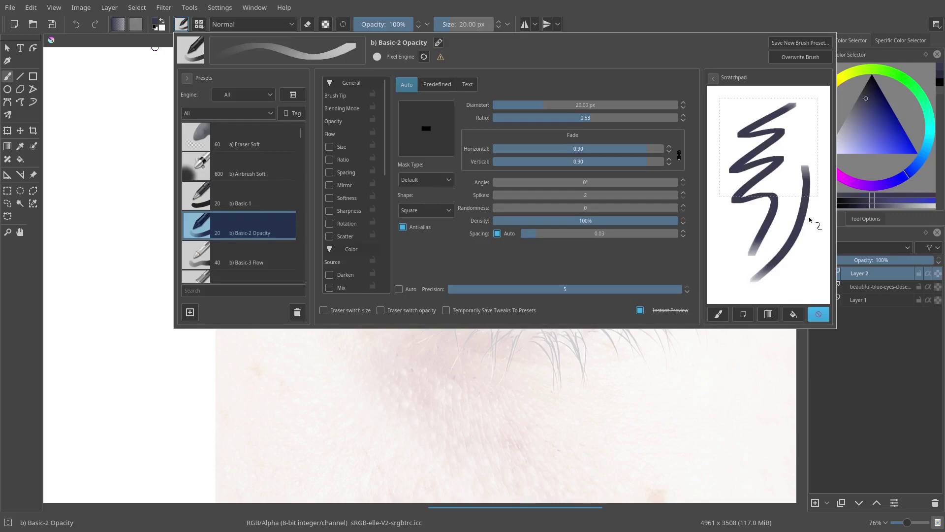
pyautogui.moveTo(811, 217); pyautogui.dragTo(748, 288)
pyautogui.moveTo(780, 198); pyautogui.dragTo(723, 273)
pyautogui.moveTo(728, 211)
pyautogui.mouseDown()
pyautogui.moveTo(722, 247)
pyautogui.moveTo(754, 276)
pyautogui.mouseUp()
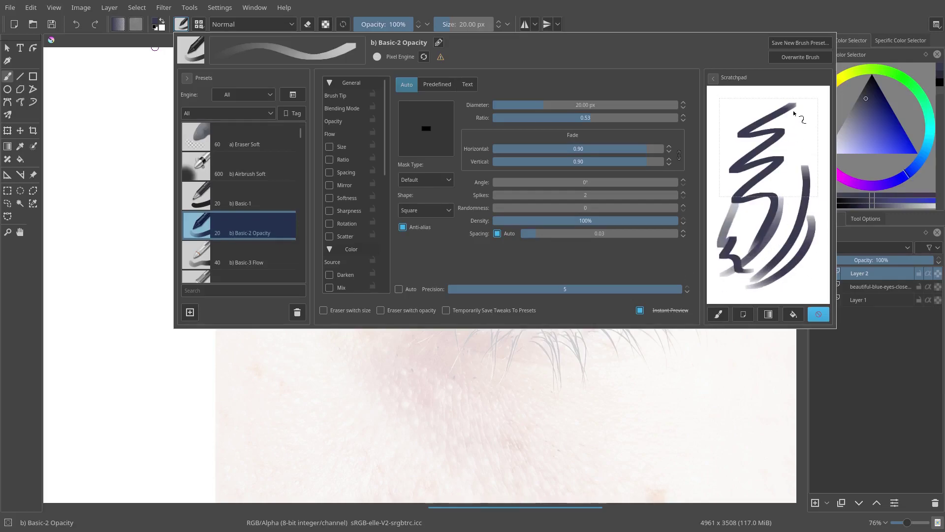
pyautogui.moveTo(807, 104)
pyautogui.mouseDown()
pyautogui.moveTo(812, 133)
pyautogui.moveTo(812, 228)
pyautogui.mouseUp()
pyautogui.click(818, 314)
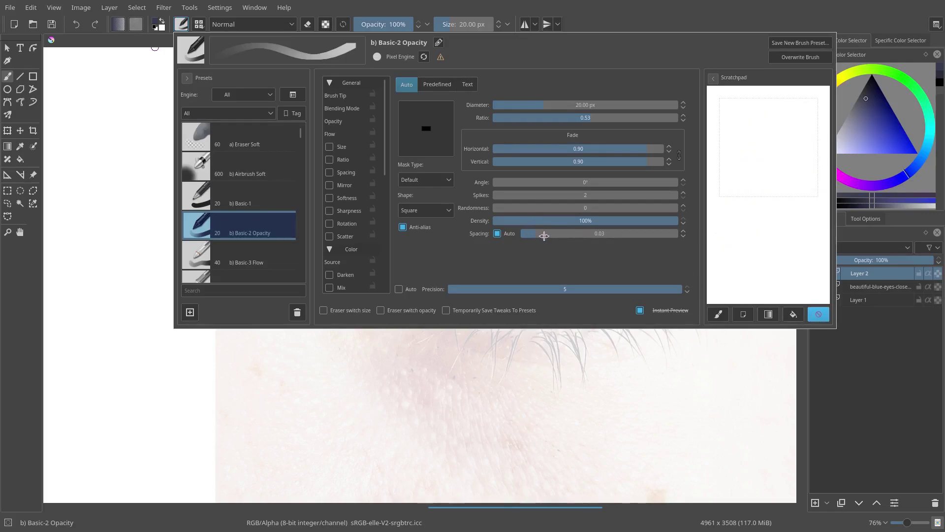
# - Try a spacing of 0.02 with scratchpad strokes, clear them, and return the spacing to 0.03
pyautogui.moveTo(544, 235); pyautogui.dragTo(526, 234)
pyautogui.moveTo(776, 113)
pyautogui.mouseDown()
pyautogui.moveTo(751, 146)
pyautogui.moveTo(739, 273)
pyautogui.mouseUp()
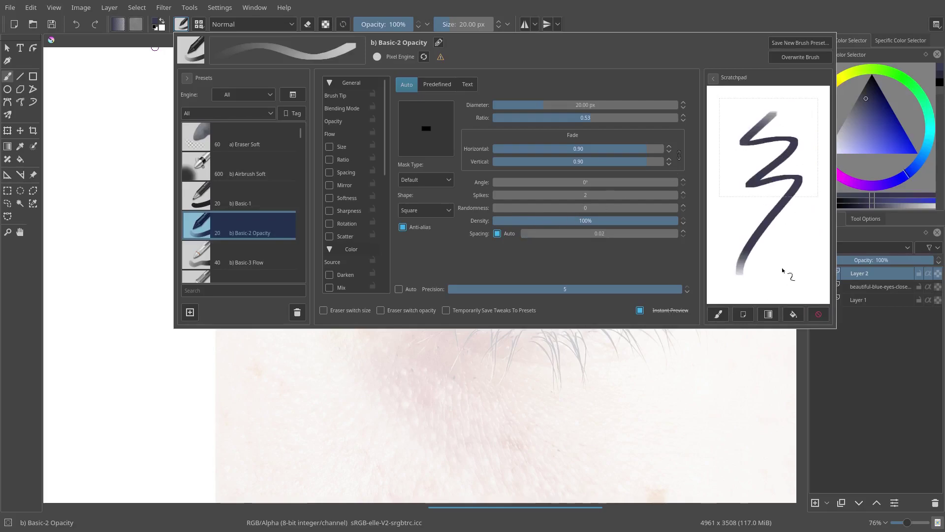
pyautogui.moveTo(734, 149); pyautogui.dragTo(718, 272)
pyautogui.moveTo(800, 141)
pyautogui.mouseDown()
pyautogui.moveTo(801, 257)
pyautogui.moveTo(793, 257)
pyautogui.moveTo(802, 293)
pyautogui.mouseUp()
pyautogui.click(818, 314)
pyautogui.click(417, 211)
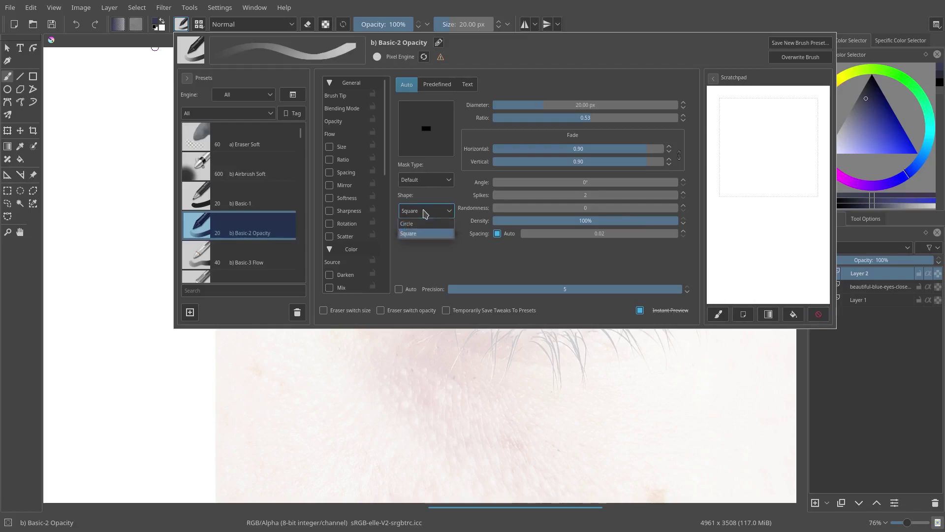
pyautogui.click(427, 211)
pyautogui.moveTo(536, 233); pyautogui.dragTo(542, 233)
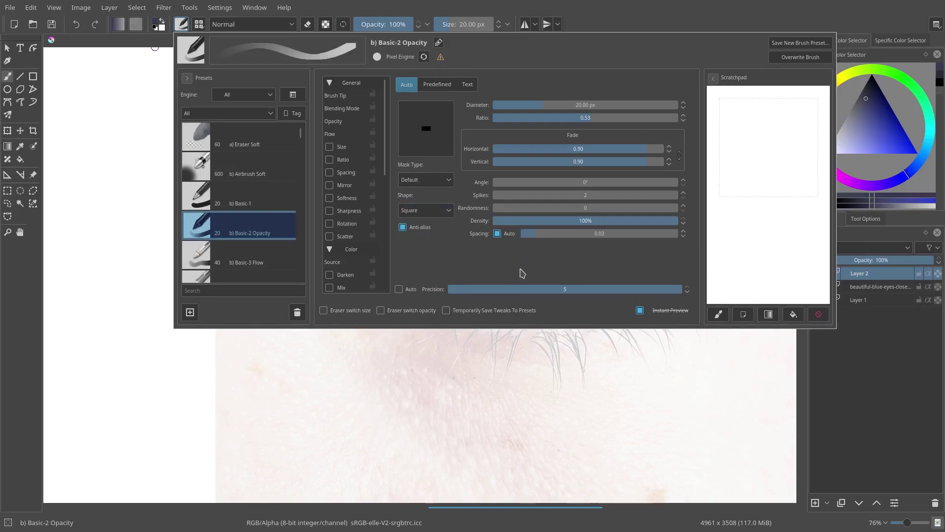
# - Enable the brush's Size option, lower the start point of its pressure curve, and test it with strokes in the scratchpad
pyautogui.click(347, 146)
pyautogui.click(330, 147)
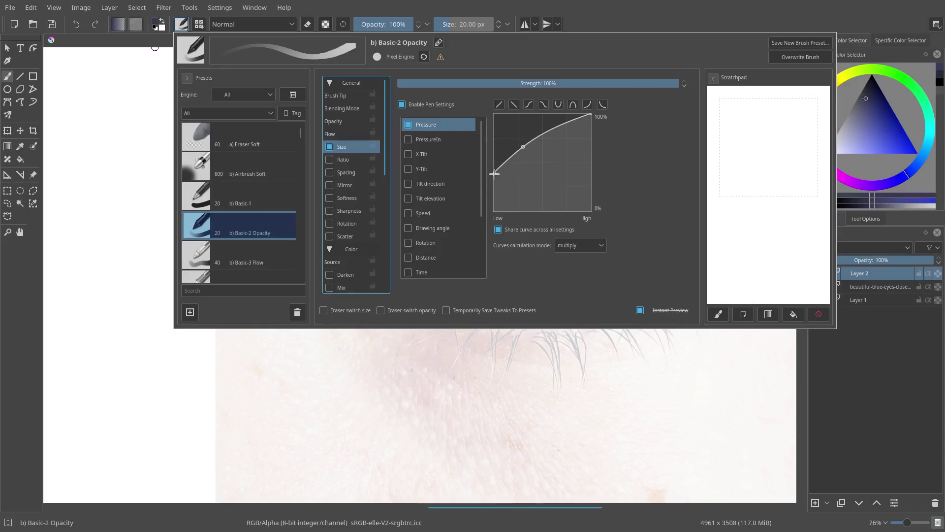
pyautogui.moveTo(494, 174); pyautogui.dragTo(494, 183)
pyautogui.moveTo(744, 133); pyautogui.dragTo(749, 139)
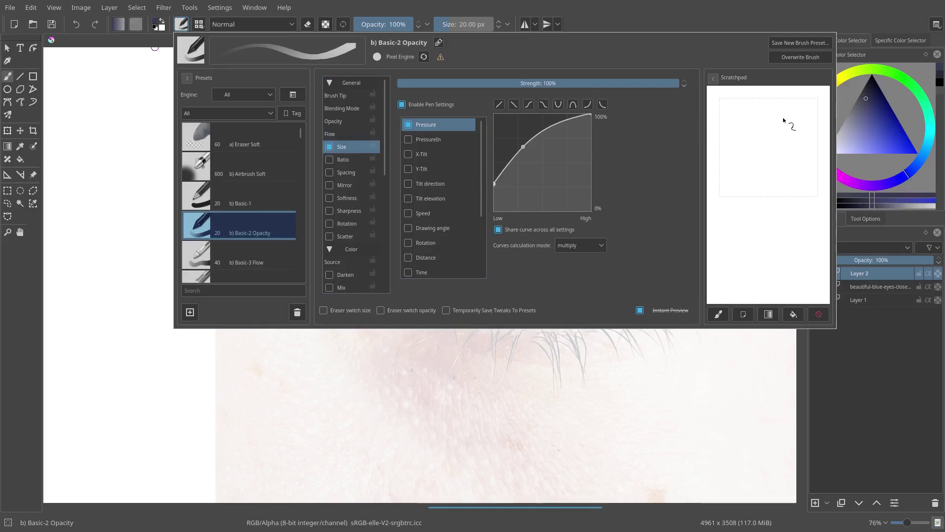
pyautogui.moveTo(795, 114); pyautogui.dragTo(765, 219)
pyautogui.moveTo(809, 182)
pyautogui.mouseDown()
pyautogui.moveTo(798, 190)
pyautogui.moveTo(802, 266)
pyautogui.mouseUp()
pyautogui.moveTo(746, 178); pyautogui.dragTo(738, 251)
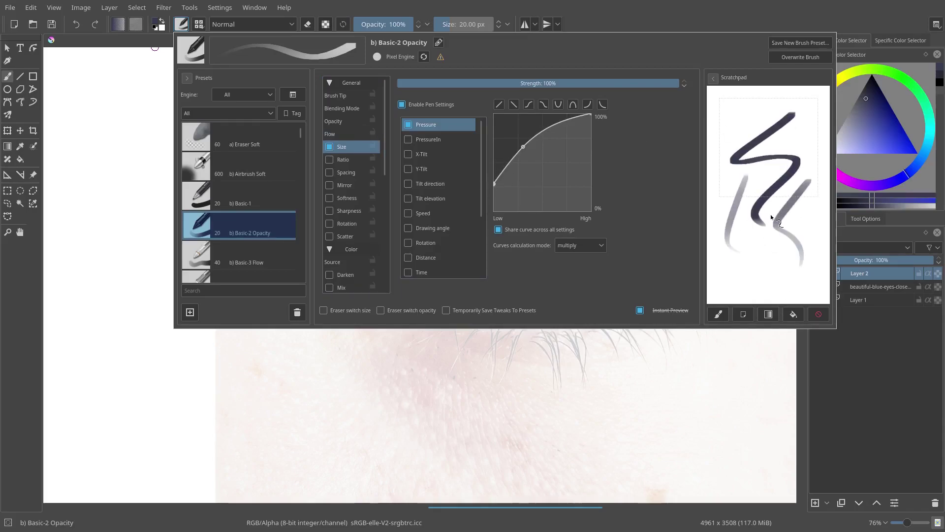
# - Pull the middle of the Size pressure curve down into a concave shape, clear the scratchpad, and draw tapered test strokes
pyautogui.moveTo(523, 147); pyautogui.dragTo(545, 160)
pyautogui.click(818, 314)
pyautogui.moveTo(807, 101)
pyautogui.mouseDown()
pyautogui.moveTo(783, 117)
pyautogui.moveTo(714, 211)
pyautogui.mouseUp()
pyautogui.moveTo(801, 132); pyautogui.dragTo(755, 173)
pyautogui.moveTo(737, 215); pyautogui.dragTo(731, 241)
pyautogui.moveTo(796, 171); pyautogui.dragTo(756, 237)
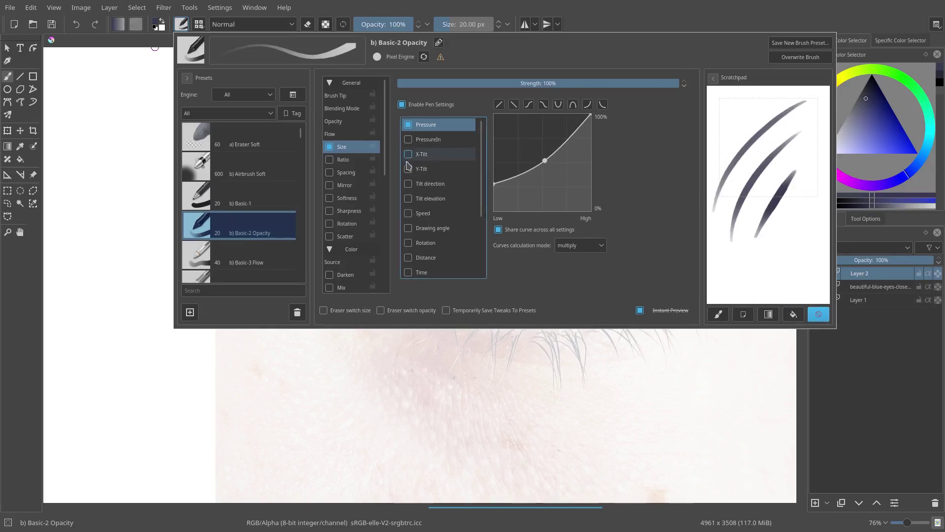
# - Compare the Flow and Opacity options and turn off the pen settings for Opacity
pyautogui.click(353, 134)
pyautogui.click(353, 122)
pyautogui.click(349, 131)
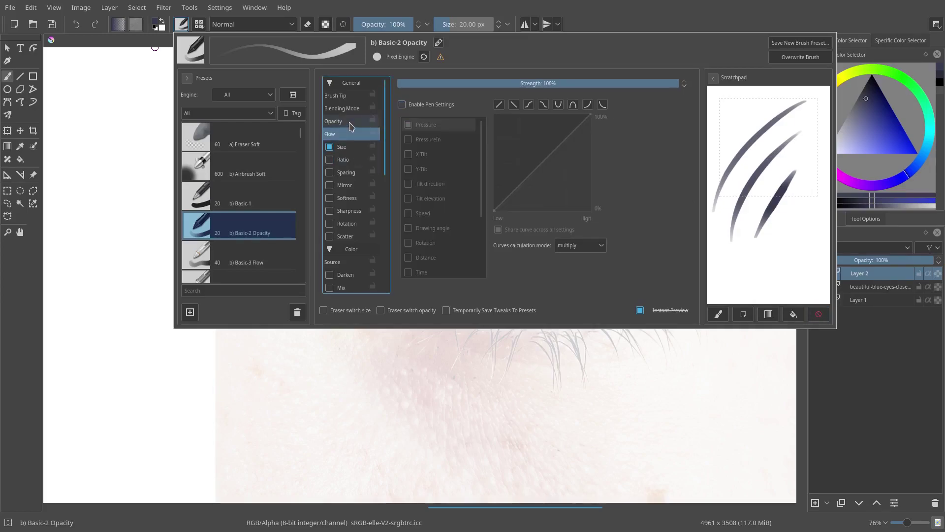
pyautogui.click(350, 124)
pyautogui.click(417, 105)
pyautogui.click(401, 105)
pyautogui.click(401, 105)
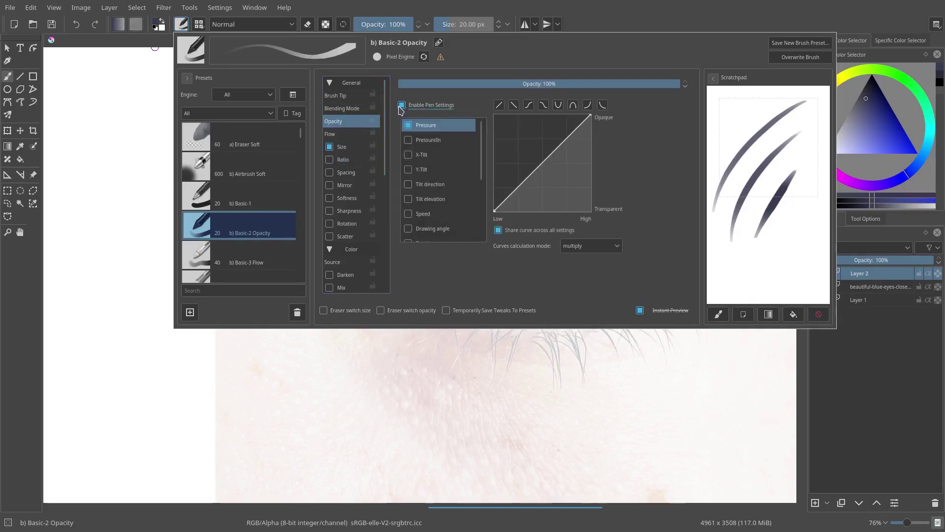
pyautogui.click(402, 106)
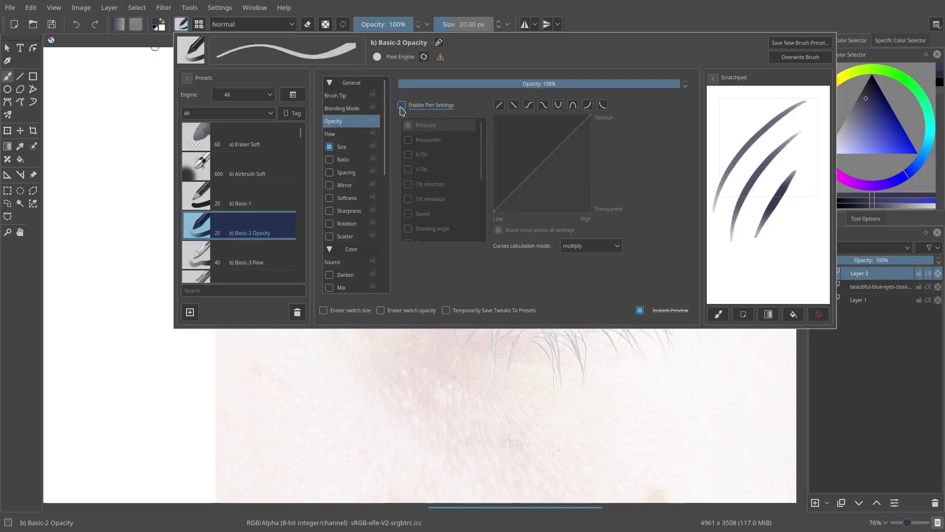
# - Test the brush without opacity pressure using several curved strokes in a cleared scratchpad, and clear it again
pyautogui.click(818, 314)
pyautogui.moveTo(803, 98); pyautogui.dragTo(739, 264)
pyautogui.moveTo(812, 153); pyautogui.dragTo(778, 252)
pyautogui.moveTo(812, 203); pyautogui.dragTo(779, 276)
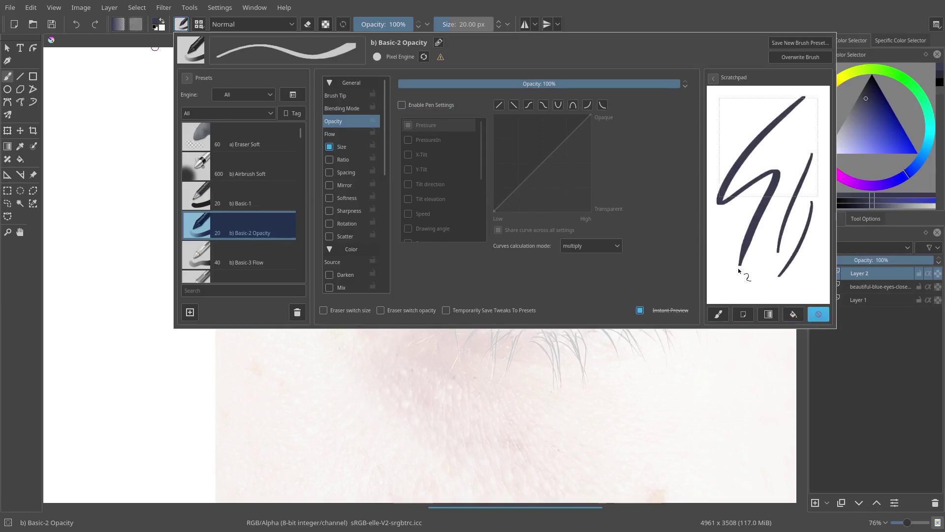
pyautogui.moveTo(794, 142); pyautogui.dragTo(753, 279)
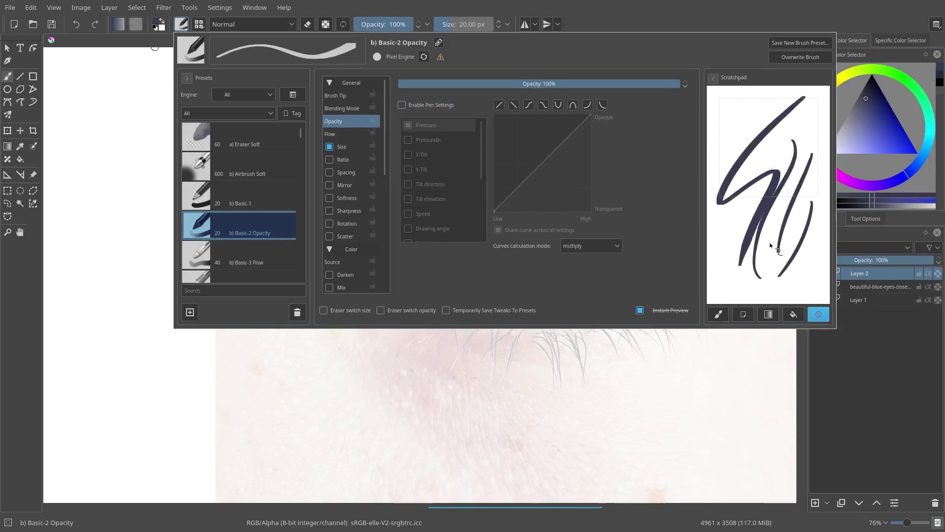
pyautogui.click(818, 314)
# - Toggle the pen settings on and off for Flow and for Opacity to compare the stroke preview
pyautogui.click(334, 133)
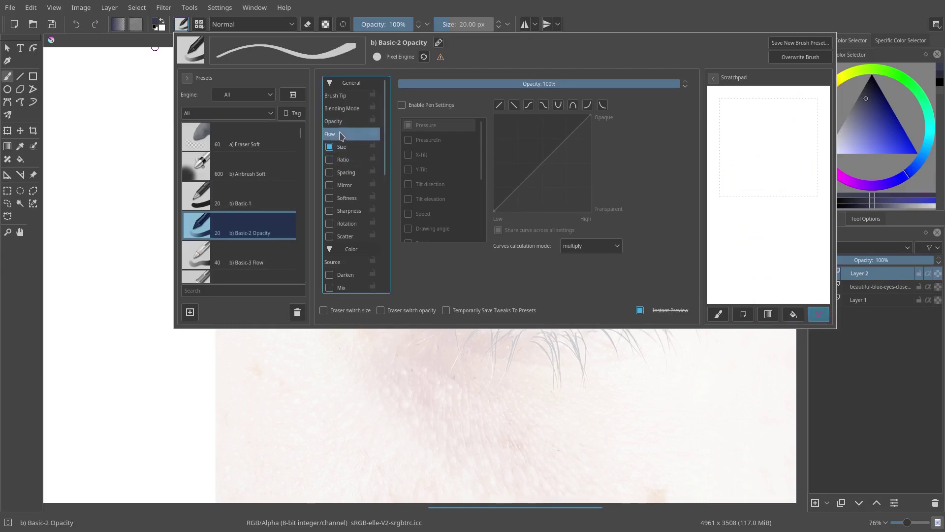
pyautogui.click(402, 105)
pyautogui.click(401, 105)
pyautogui.click(333, 122)
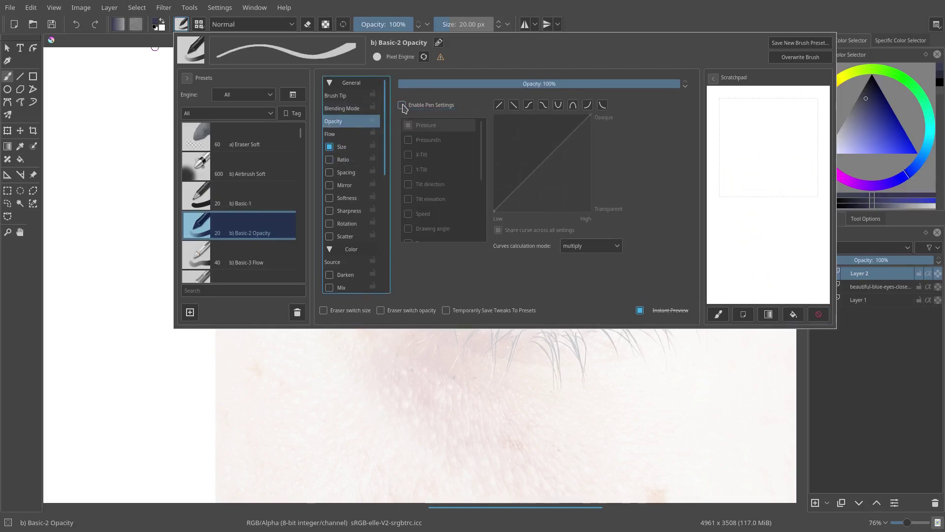
pyautogui.click(402, 106)
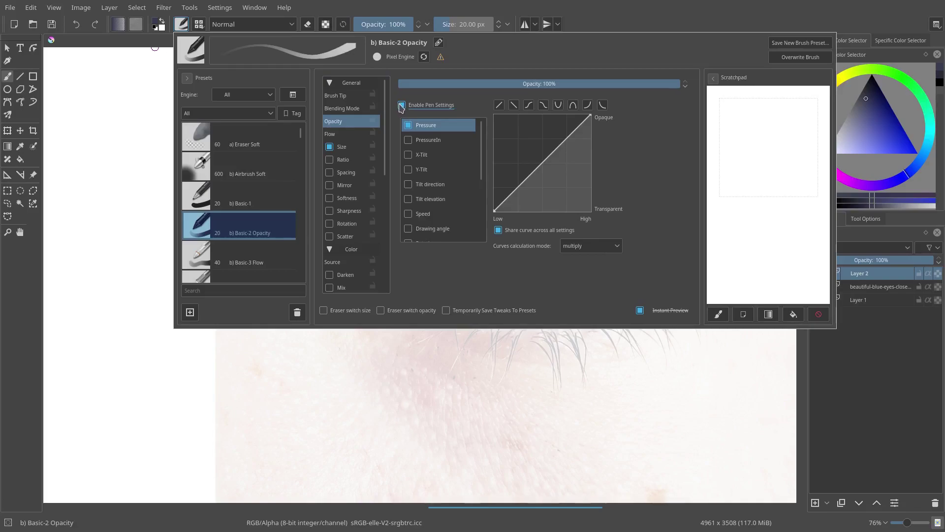
pyautogui.click(402, 105)
# - Enable the pen settings for Flow and test them with three wavy strokes in the scratchpad
pyautogui.click(335, 134)
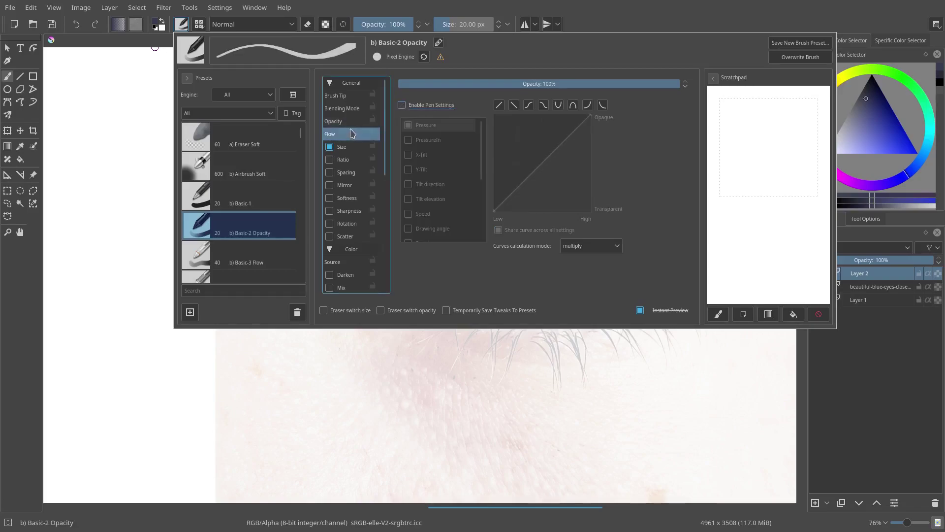
pyautogui.click(402, 105)
pyautogui.moveTo(804, 97)
pyautogui.mouseDown()
pyautogui.moveTo(749, 145)
pyautogui.moveTo(760, 224)
pyautogui.mouseUp()
pyautogui.moveTo(806, 169); pyautogui.dragTo(774, 290)
pyautogui.moveTo(734, 196); pyautogui.dragTo(767, 261)
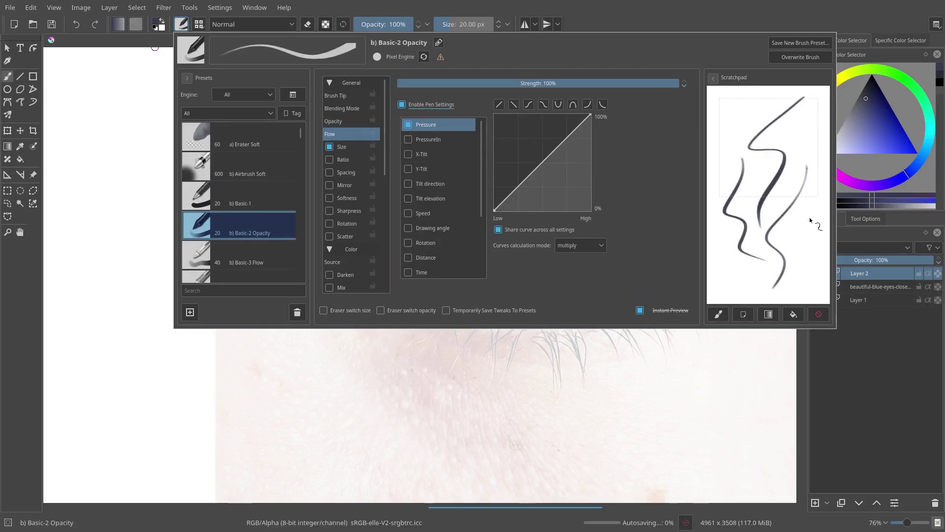
# - Keep the brush tip's mask type at Default and set its shape to Circle
pyautogui.click(354, 111)
pyautogui.click(340, 96)
pyautogui.click(425, 180)
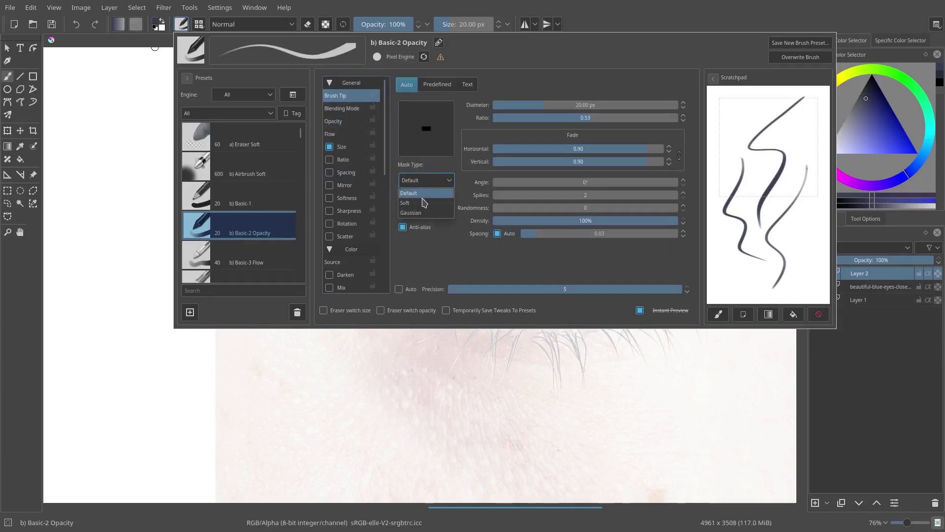
pyautogui.click(425, 197)
pyautogui.click(427, 182)
pyautogui.click(423, 195)
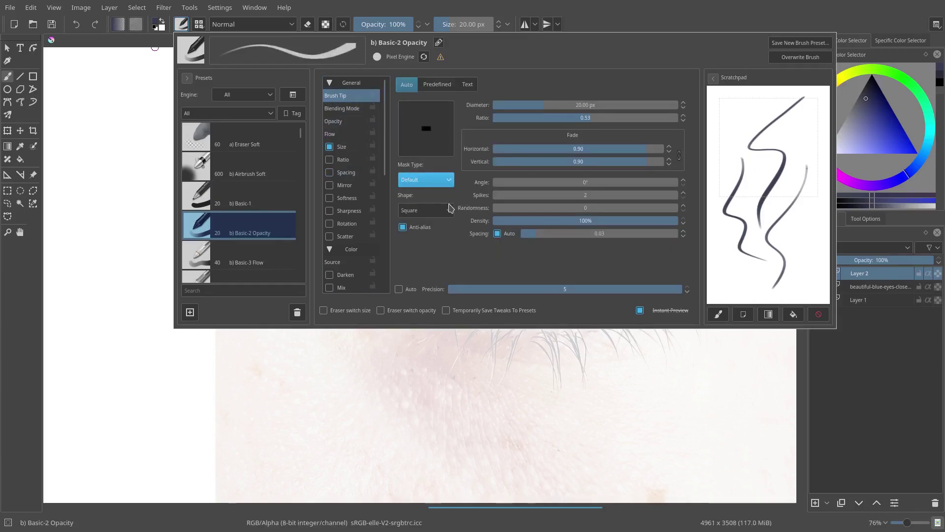
pyautogui.click(445, 211)
pyautogui.click(442, 224)
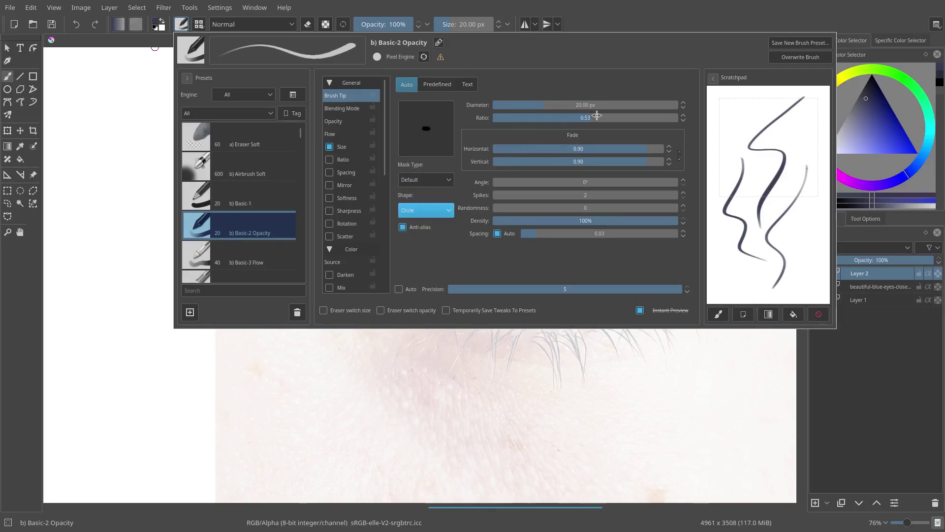
# - Set the brush tip's ratio to 1.00 and test it with strokes in the scratchpad, clearing the earlier ones
pyautogui.moveTo(597, 115); pyautogui.dragTo(597, 113)
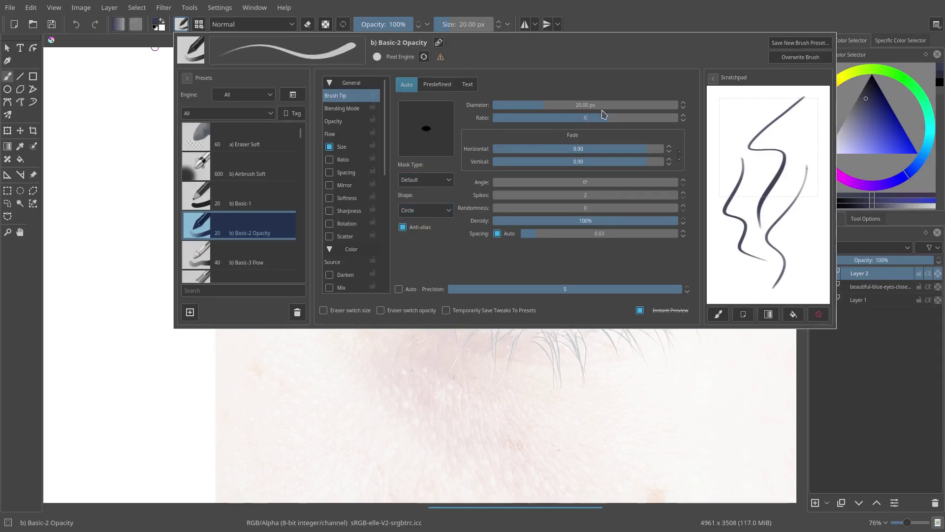
pyautogui.press('Return')
pyautogui.moveTo(775, 101)
pyautogui.mouseDown()
pyautogui.moveTo(741, 148)
pyautogui.moveTo(739, 180)
pyautogui.mouseUp()
pyautogui.click(818, 314)
pyautogui.moveTo(776, 98); pyautogui.dragTo(777, 186)
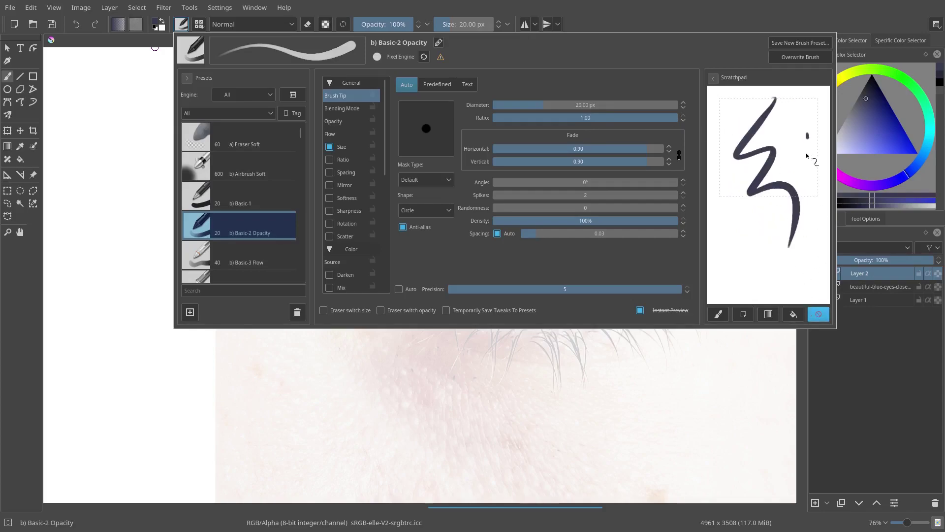
pyautogui.moveTo(808, 136); pyautogui.dragTo(747, 277)
pyautogui.moveTo(727, 183)
pyautogui.mouseDown()
pyautogui.moveTo(739, 236)
pyautogui.moveTo(770, 252)
pyautogui.mouseUp()
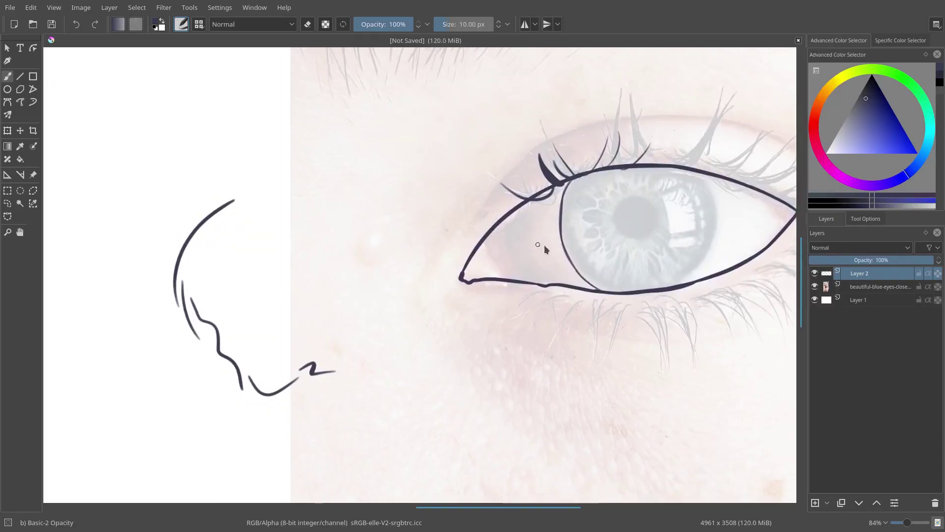
# - Enable the texture pattern for the Basic-2 Opacity brush and test it with scratchpad strokes, clearing the earlier ones
pyautogui.scroll(1, 170, 91)
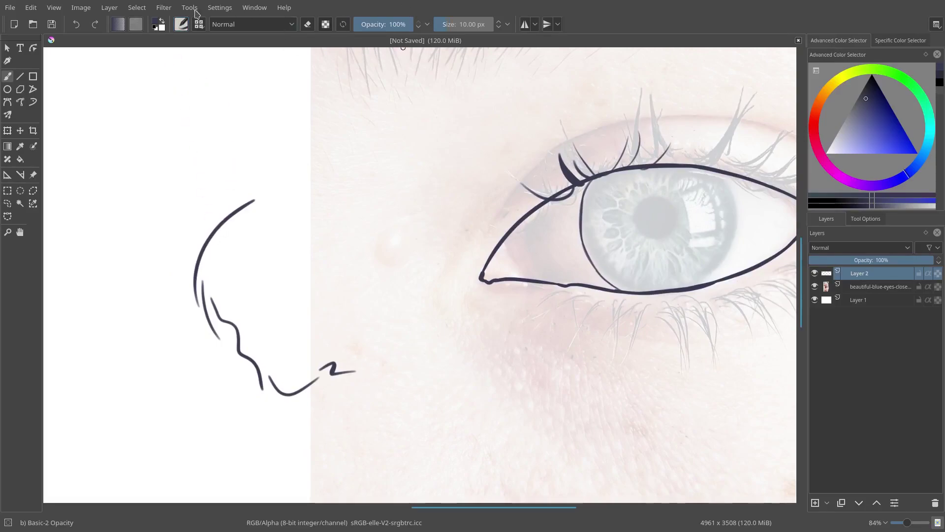
pyautogui.click(181, 23)
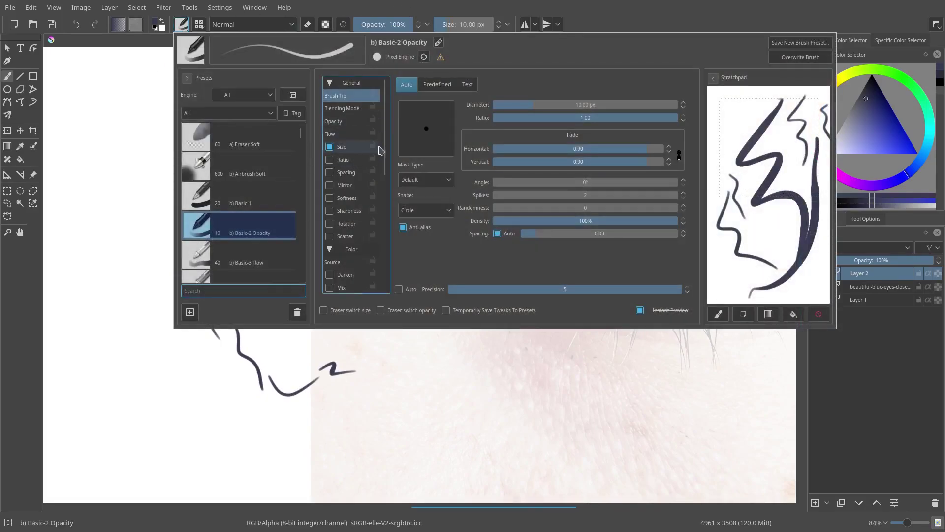
pyautogui.scroll(-5, 359, 187)
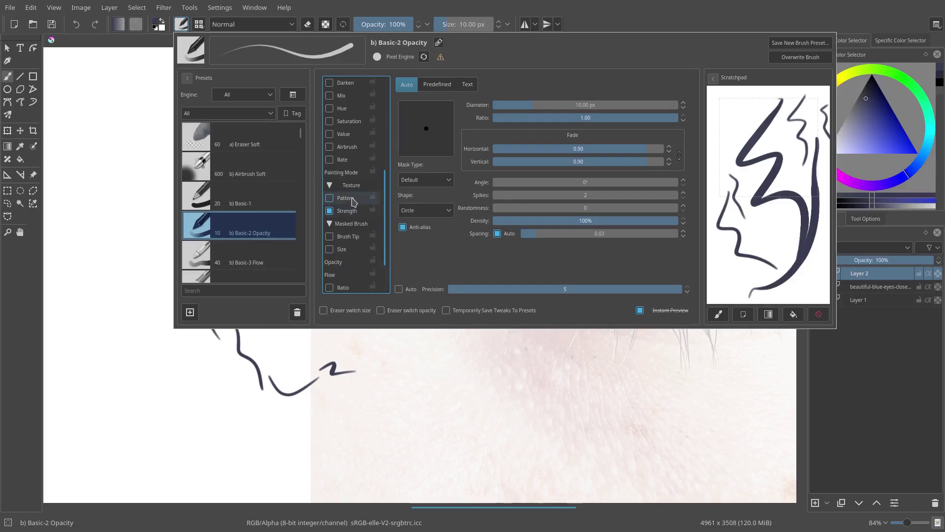
pyautogui.click(354, 202)
pyautogui.click(330, 197)
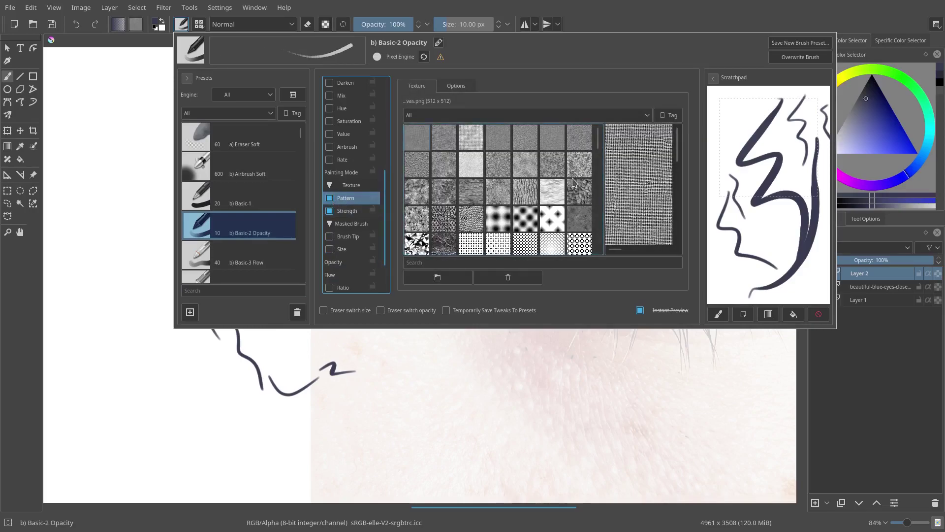
pyautogui.moveTo(754, 93); pyautogui.dragTo(722, 134)
pyautogui.moveTo(753, 127); pyautogui.dragTo(718, 175)
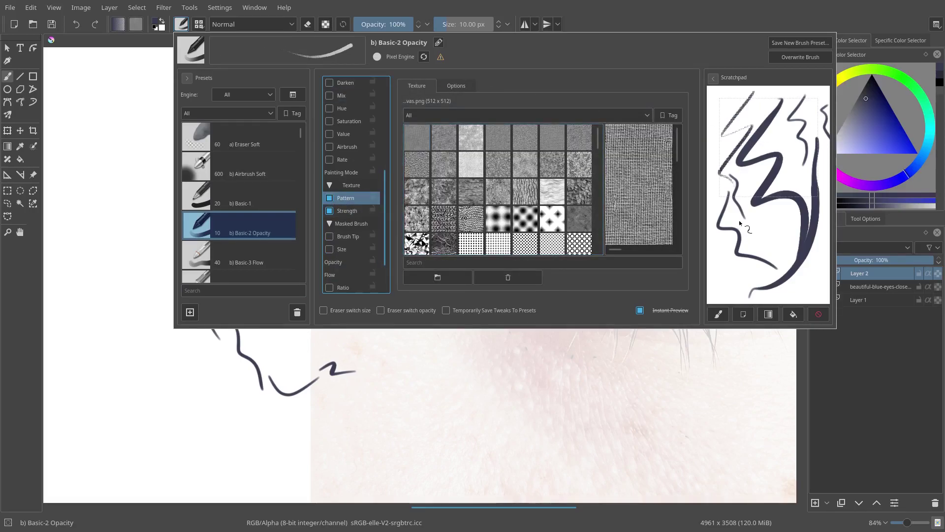
pyautogui.click(818, 314)
pyautogui.moveTo(783, 114); pyautogui.dragTo(780, 263)
# - Choose the 26_brush-marks.png texture pattern, test it with a stroke in the scratchpad and clear the scratchpad
pyautogui.click(579, 219)
pyautogui.moveTo(756, 118); pyautogui.dragTo(723, 175)
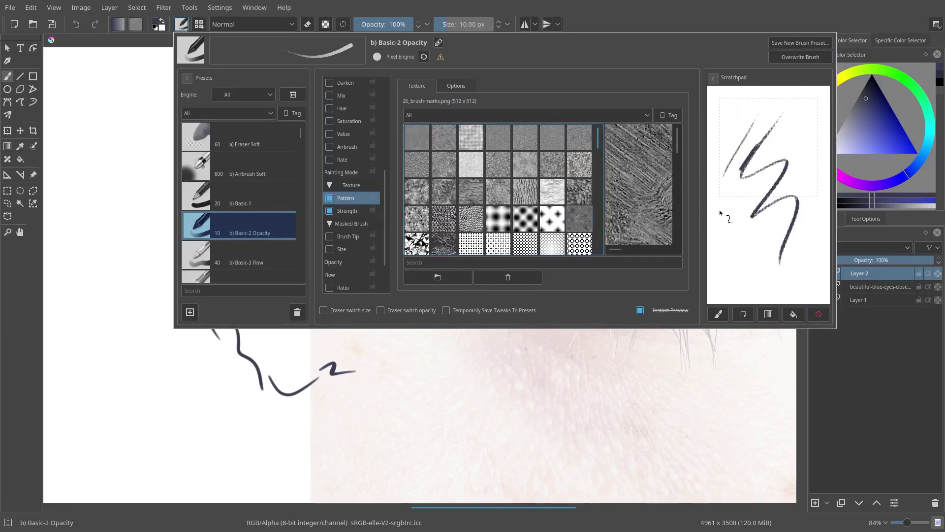
pyautogui.click(818, 314)
# - Trace the lower eyelashes below the inner half of the eye with the textured brush, redoing the unwanted strokes
pyautogui.click(472, 347)
pyautogui.moveTo(417, 191); pyautogui.dragTo(403, 350)
pyautogui.moveTo(430, 262)
pyautogui.mouseDown()
pyautogui.moveTo(439, 220)
pyautogui.moveTo(443, 330)
pyautogui.moveTo(478, 399)
pyautogui.mouseUp()
pyautogui.hotkey('ctrl', 'z')
pyautogui.moveTo(486, 297); pyautogui.dragTo(293, 257)
pyautogui.hotkey('ctrl', 'z')
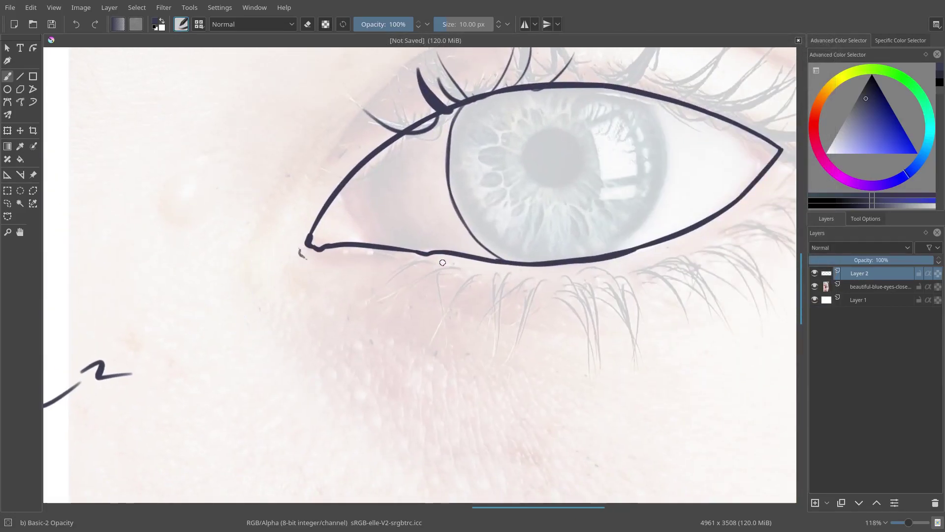
pyautogui.moveTo(445, 267)
pyautogui.mouseDown()
pyautogui.moveTo(400, 302)
pyautogui.moveTo(433, 324)
pyautogui.mouseUp()
pyautogui.moveTo(466, 281); pyautogui.dragTo(433, 341)
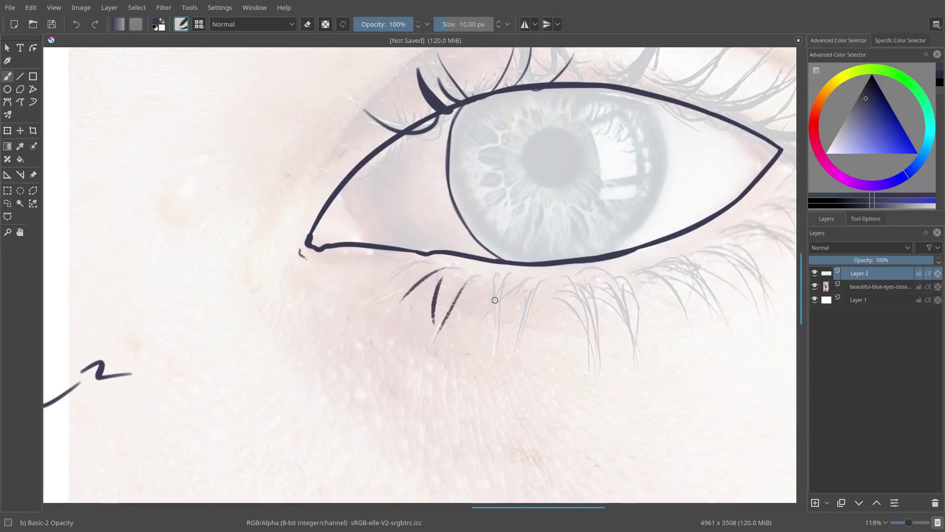
pyautogui.moveTo(499, 272); pyautogui.dragTo(497, 345)
pyautogui.hotkey('ctrl', 'z')
pyautogui.moveTo(498, 273)
pyautogui.mouseDown()
pyautogui.moveTo(489, 351)
pyautogui.moveTo(494, 309)
pyautogui.mouseUp()
pyautogui.moveTo(522, 282)
pyautogui.mouseDown()
pyautogui.moveTo(470, 327)
pyautogui.moveTo(508, 356)
pyautogui.mouseUp()
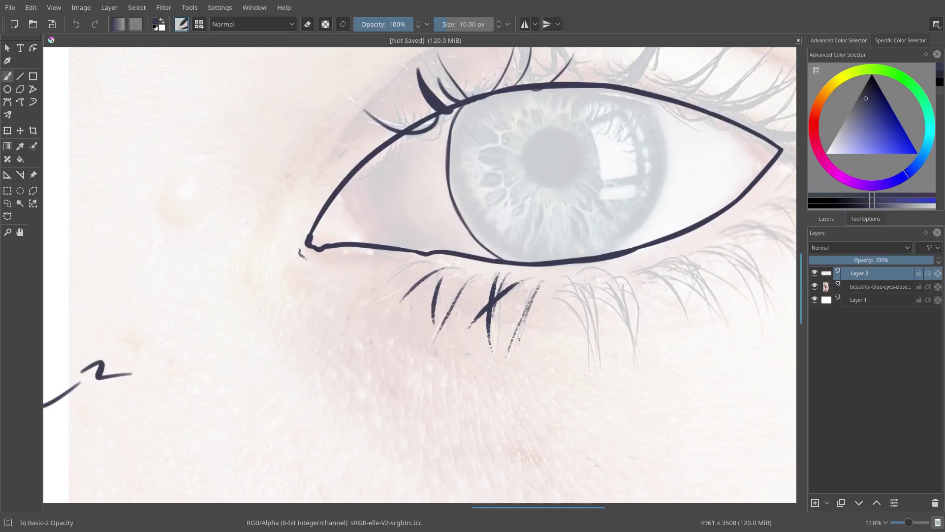
# - Trace the lower eyelashes below the outer half of the eye with the textured brush
pyautogui.moveTo(561, 274); pyautogui.dragTo(582, 319)
pyautogui.hotkey('ctrl', 'z')
pyautogui.moveTo(570, 277)
pyautogui.mouseDown()
pyautogui.moveTo(599, 349)
pyautogui.moveTo(641, 331)
pyautogui.mouseUp()
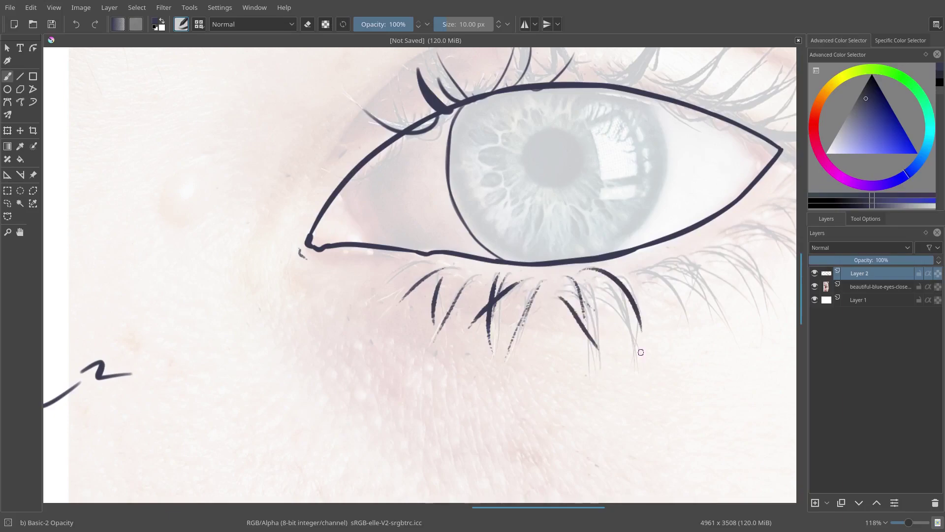
pyautogui.moveTo(614, 296); pyautogui.dragTo(633, 358)
pyautogui.moveTo(669, 272); pyautogui.dragTo(720, 318)
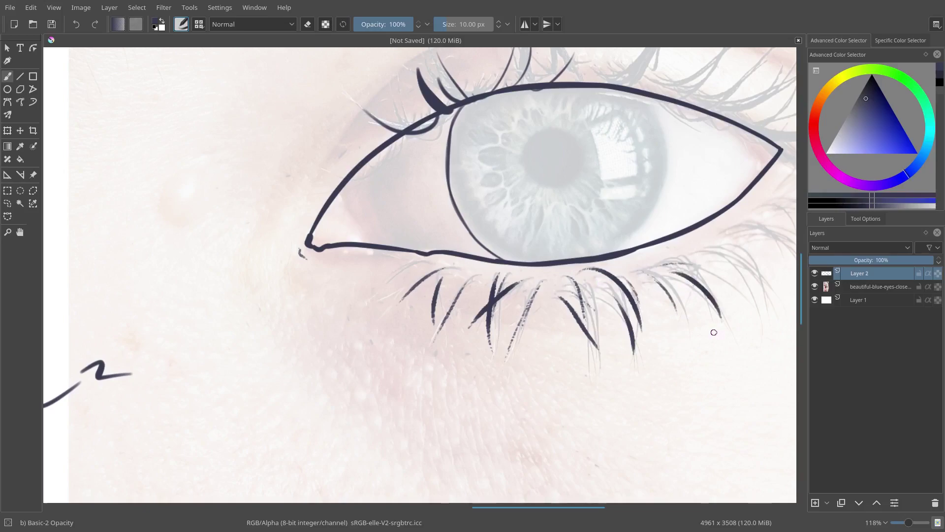
# - Disable the texture pattern of the Basic-2 Opacity brush and return to the canvas
pyautogui.moveTo(628, 270); pyautogui.dragTo(473, 308)
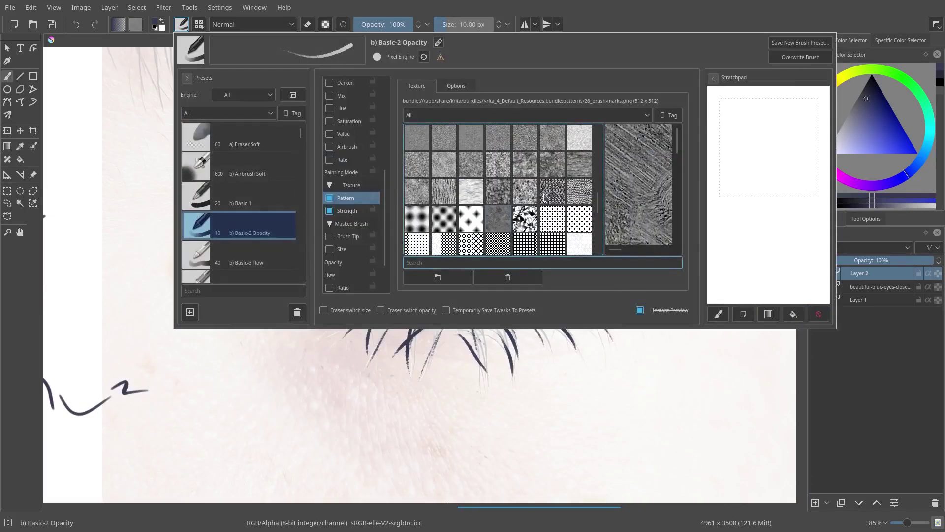
pyautogui.click(329, 197)
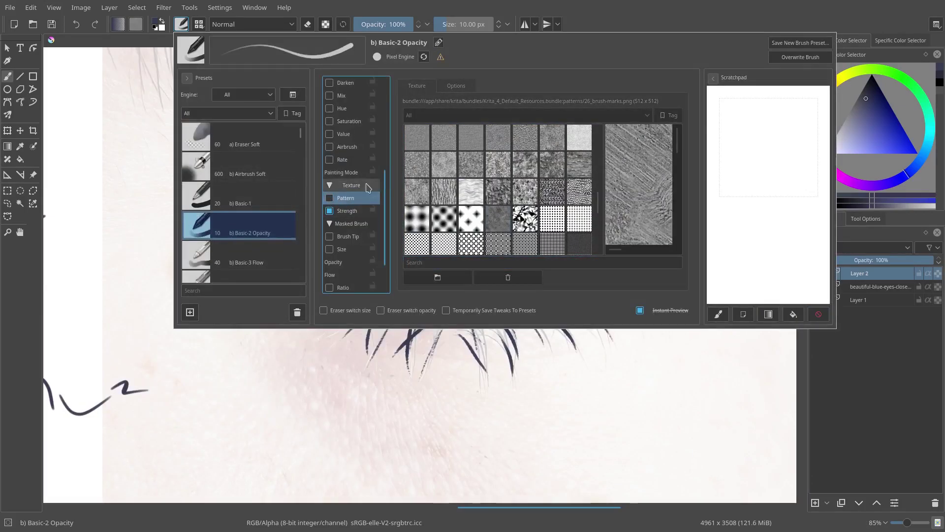
pyautogui.click(477, 390)
# - Show the brush's smoothing options and draw long curved test strokes beside the eye using Weighted smoothing
pyautogui.moveTo(307, 419)
pyautogui.mouseDown()
pyautogui.moveTo(524, 320)
pyautogui.moveTo(540, 270)
pyautogui.moveTo(512, 261)
pyautogui.mouseUp()
pyautogui.click(867, 219)
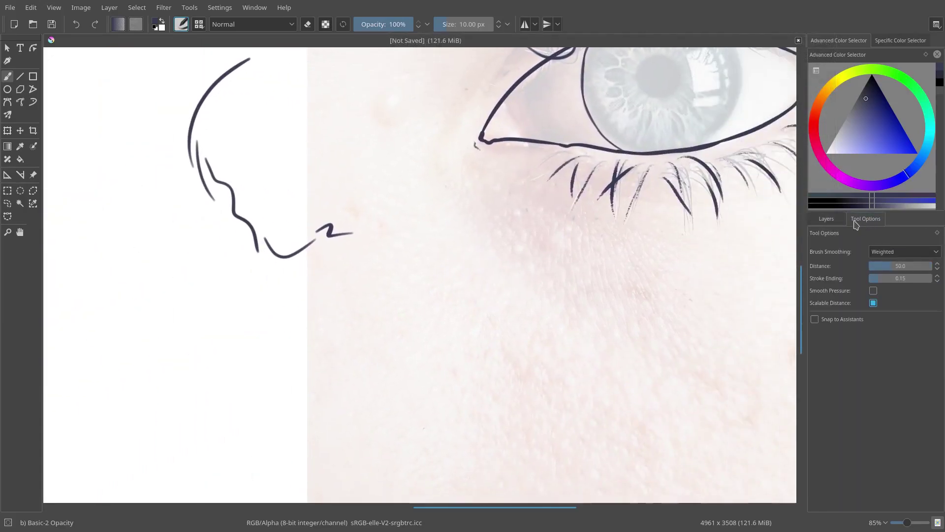
pyautogui.moveTo(399, 245); pyautogui.dragTo(347, 329)
pyautogui.moveTo(394, 129); pyautogui.dragTo(386, 436)
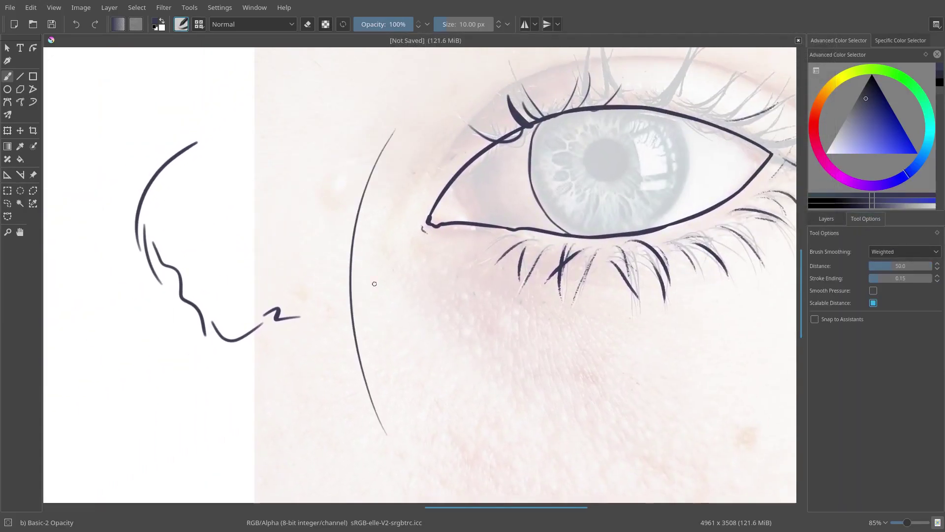
pyautogui.moveTo(396, 252)
pyautogui.mouseDown()
pyautogui.moveTo(513, 195)
pyautogui.moveTo(588, 183)
pyautogui.mouseUp()
pyautogui.moveTo(266, 86); pyautogui.dragTo(209, 364)
pyautogui.moveTo(262, 155); pyautogui.dragTo(258, 345)
pyautogui.moveTo(298, 177); pyautogui.dragTo(304, 369)
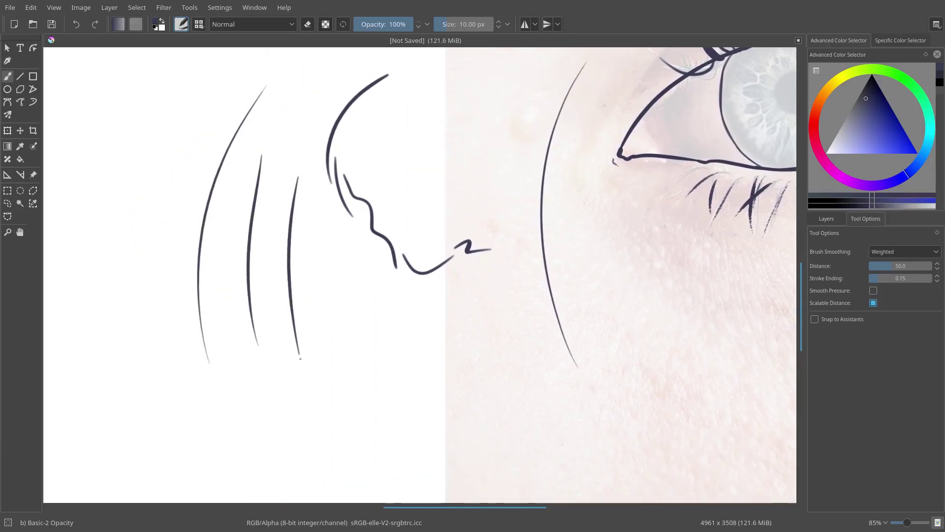
# - Draw a long wavy line and two parallel diagonal lines below the eye using Weighted smoothing
pyautogui.moveTo(320, 202)
pyautogui.mouseDown()
pyautogui.moveTo(374, 315)
pyautogui.moveTo(553, 400)
pyautogui.moveTo(705, 411)
pyautogui.mouseUp()
pyautogui.moveTo(768, 265); pyautogui.dragTo(557, 211)
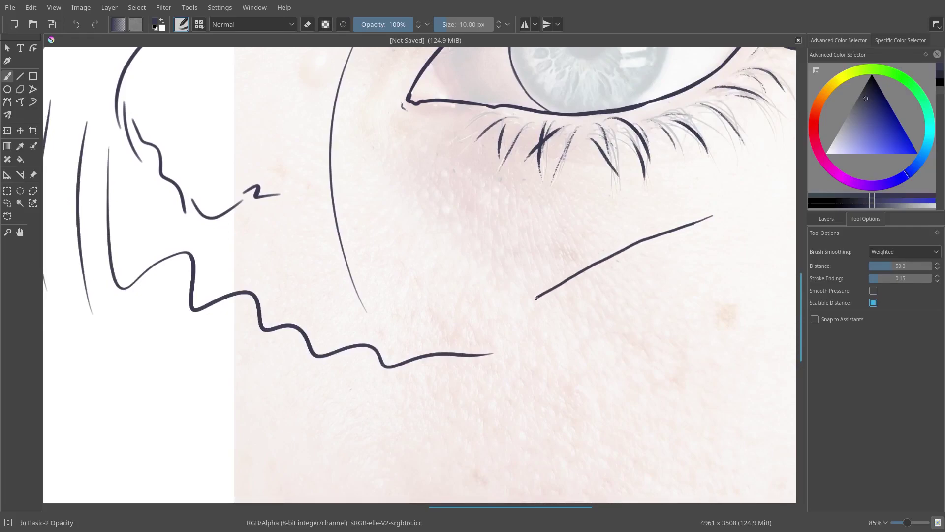
pyautogui.moveTo(537, 298); pyautogui.dragTo(523, 306)
pyautogui.moveTo(641, 263)
pyautogui.mouseDown()
pyautogui.moveTo(668, 232)
pyautogui.moveTo(525, 266)
pyautogui.moveTo(534, 242)
pyautogui.mouseUp()
pyautogui.moveTo(268, 418)
pyautogui.mouseDown()
pyautogui.moveTo(651, 251)
pyautogui.moveTo(633, 234)
pyautogui.moveTo(645, 208)
pyautogui.mouseUp()
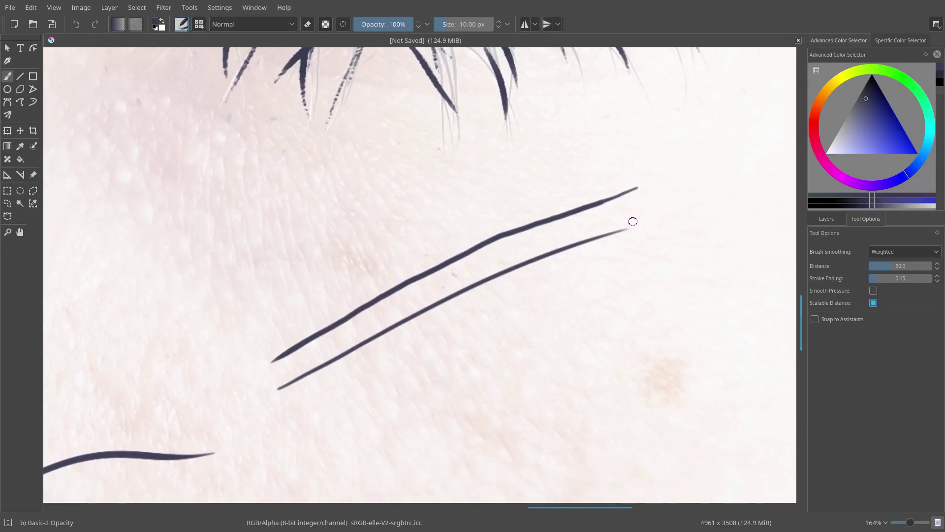
# - Set the brush smoothing to None and draw a diagonal test line below the two existing ones
pyautogui.click(905, 253)
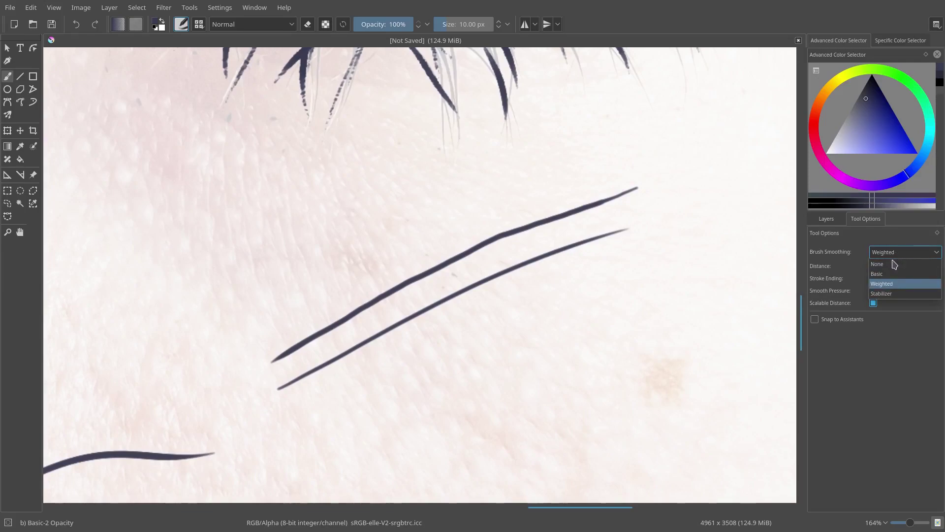
pyautogui.click(893, 264)
pyautogui.moveTo(330, 409); pyautogui.dragTo(339, 401)
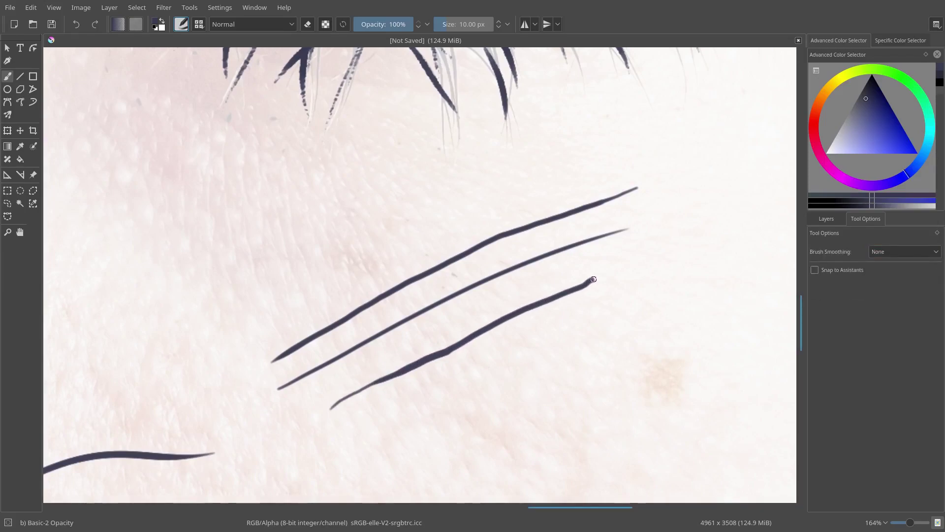
# - Try loose unsmoothed strokes around the diagonal test lines, undoing each one
pyautogui.scroll(-3, 665, 184)
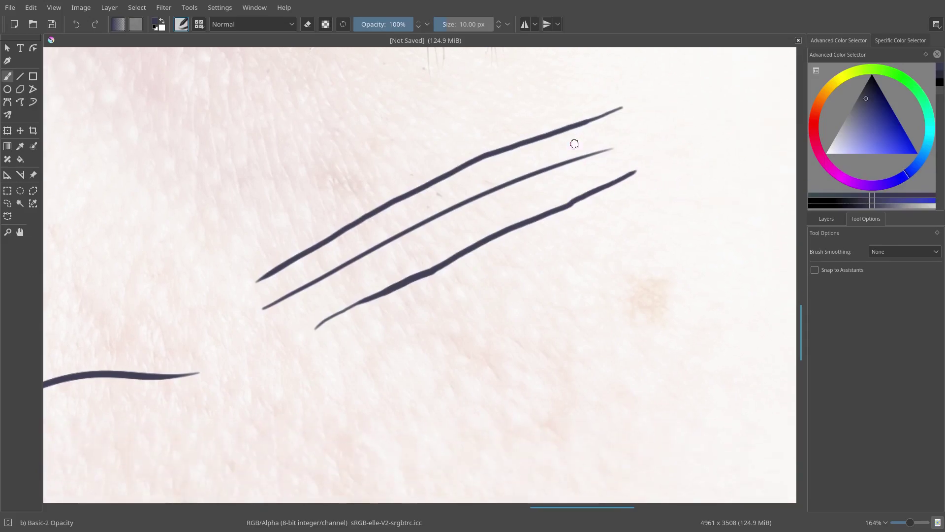
pyautogui.moveTo(670, 150)
pyautogui.mouseDown()
pyautogui.moveTo(276, 303)
pyautogui.moveTo(635, 168)
pyautogui.mouseUp()
pyautogui.hotkey('ctrl', 'z')
pyautogui.moveTo(590, 100)
pyautogui.mouseDown()
pyautogui.moveTo(380, 164)
pyautogui.moveTo(557, 121)
pyautogui.mouseUp()
pyautogui.hotkey('ctrl', 'z')
pyautogui.moveTo(555, 152)
pyautogui.mouseDown()
pyautogui.moveTo(470, 170)
pyautogui.moveTo(542, 185)
pyautogui.mouseUp()
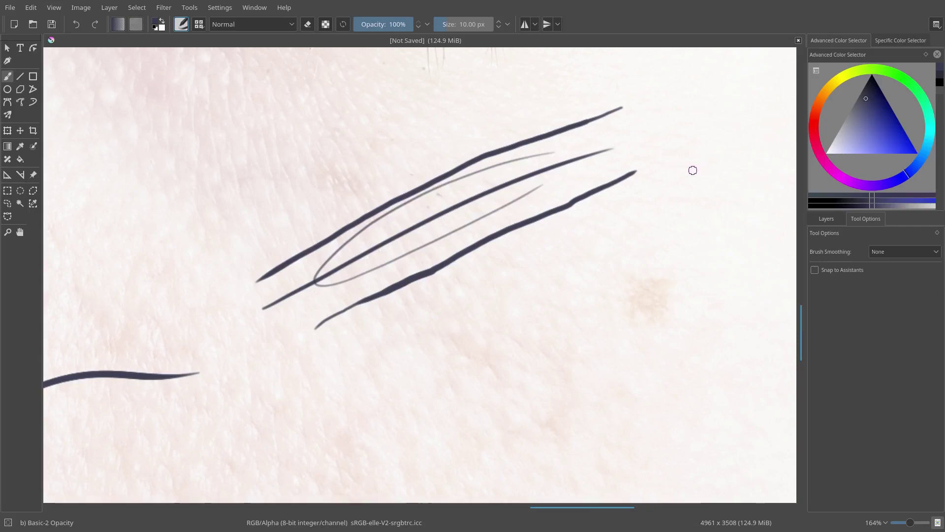
pyautogui.hotkey('ctrl', 'z')
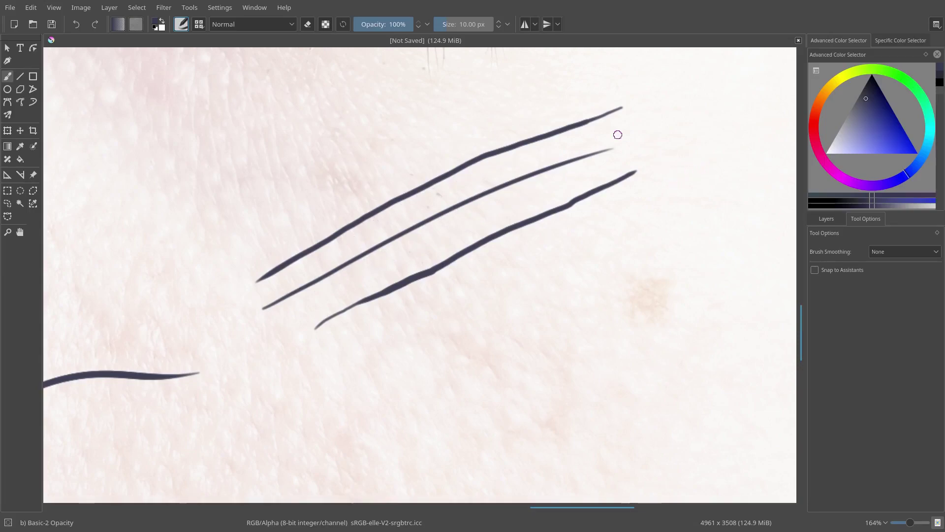
# - Set the brush smoothing to Basic and draw two diagonal lines and a zigzag below the earlier test lines
pyautogui.click(907, 256)
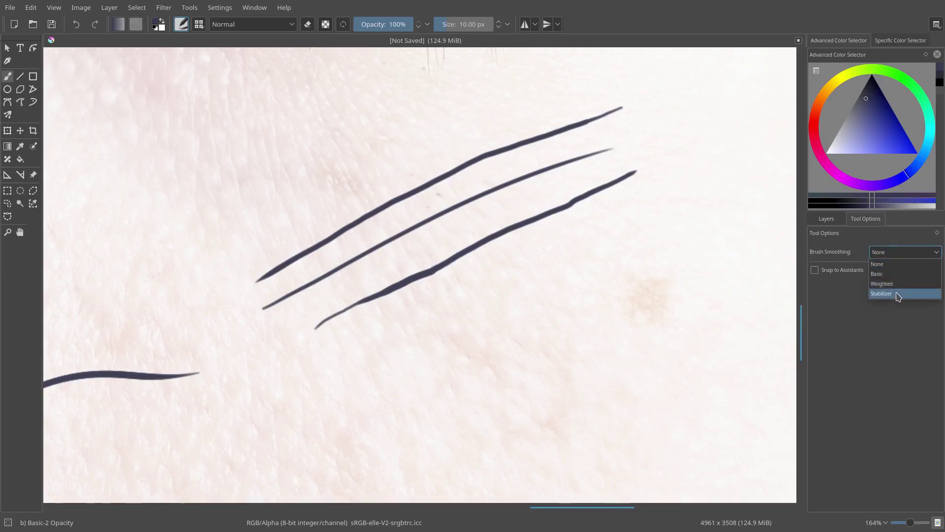
pyautogui.click(896, 273)
pyautogui.moveTo(294, 400); pyautogui.dragTo(703, 201)
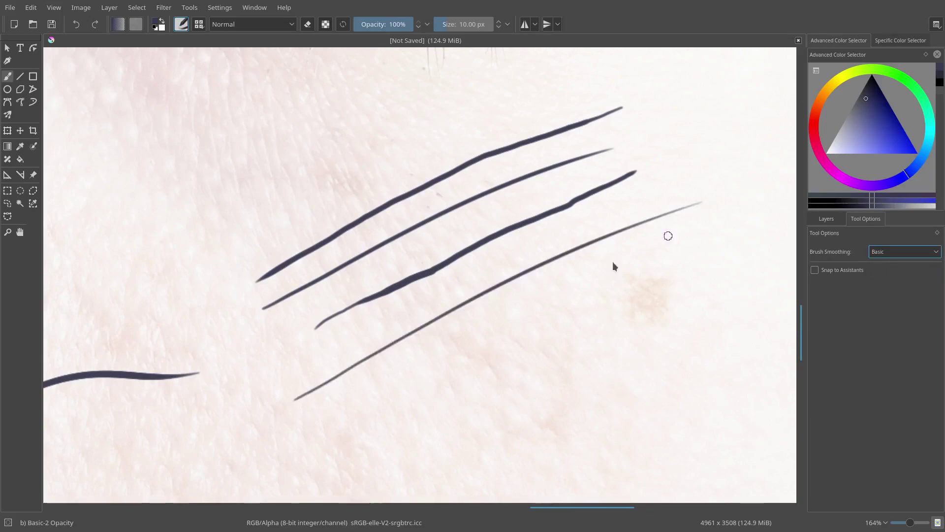
pyautogui.moveTo(311, 424); pyautogui.dragTo(673, 249)
pyautogui.moveTo(371, 423)
pyautogui.mouseDown()
pyautogui.moveTo(487, 376)
pyautogui.moveTo(632, 382)
pyautogui.mouseUp()
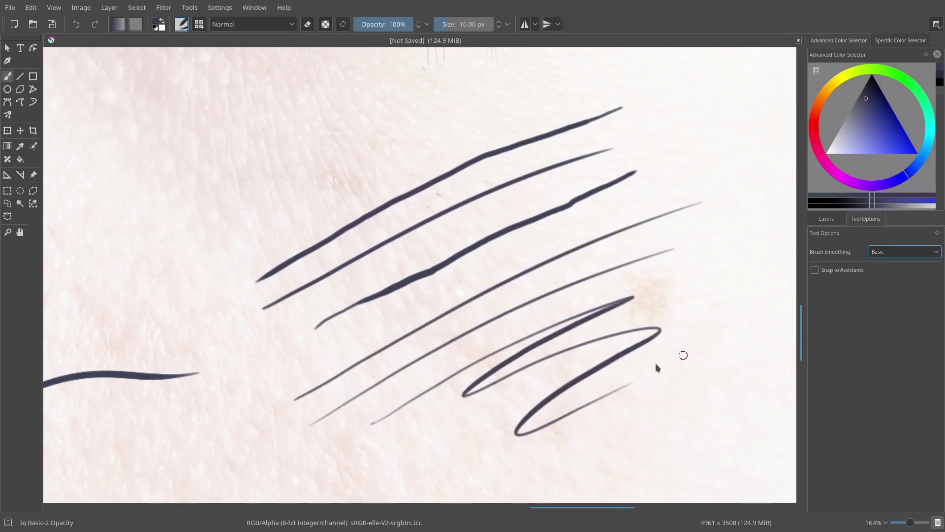
# - Set the brush smoothing to Stabilizer and try it with a curve below the zigzag, undoing the stroke
pyautogui.moveTo(580, 251); pyautogui.dragTo(631, 196)
pyautogui.click(892, 254)
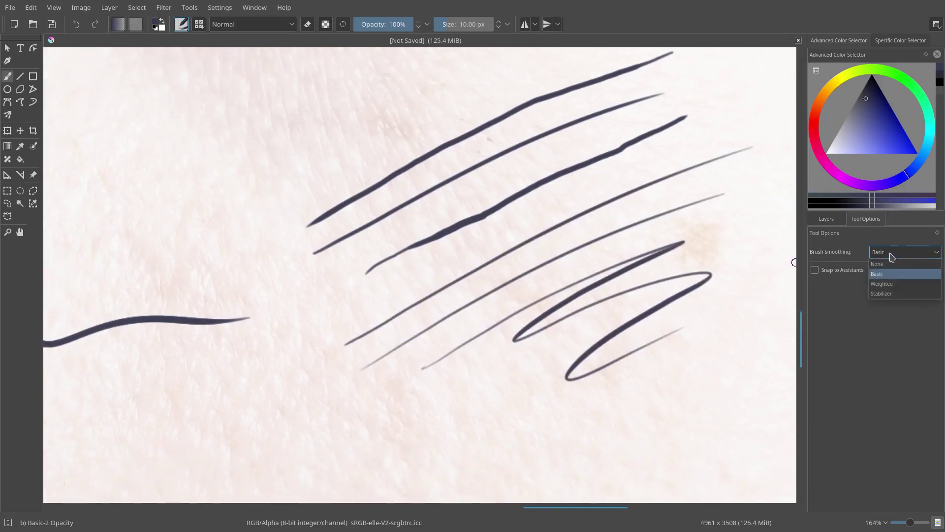
pyautogui.click(893, 293)
pyautogui.moveTo(579, 327); pyautogui.dragTo(392, 198)
pyautogui.moveTo(381, 271); pyautogui.dragTo(376, 291)
pyautogui.moveTo(338, 339); pyautogui.dragTo(324, 292)
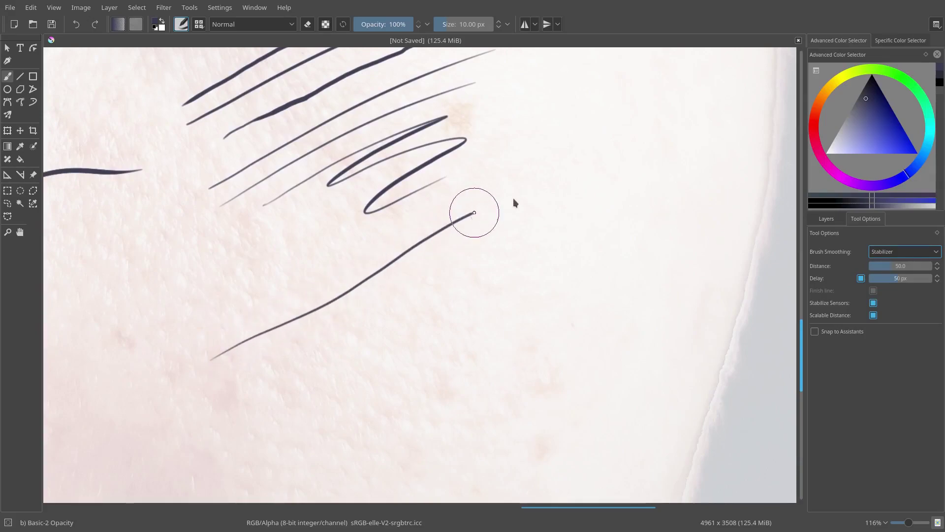
pyautogui.moveTo(452, 430)
pyautogui.mouseDown()
pyautogui.moveTo(628, 418)
pyautogui.moveTo(423, 232)
pyautogui.moveTo(289, 309)
pyautogui.mouseUp()
pyautogui.hotkey('ctrl', 'z')
# - Draw a long stabilized curve beyond the zigzag test strokes, undoing the earlier tries
pyautogui.moveTo(172, 337)
pyautogui.mouseDown()
pyautogui.moveTo(514, 179)
pyautogui.moveTo(591, 299)
pyautogui.mouseUp()
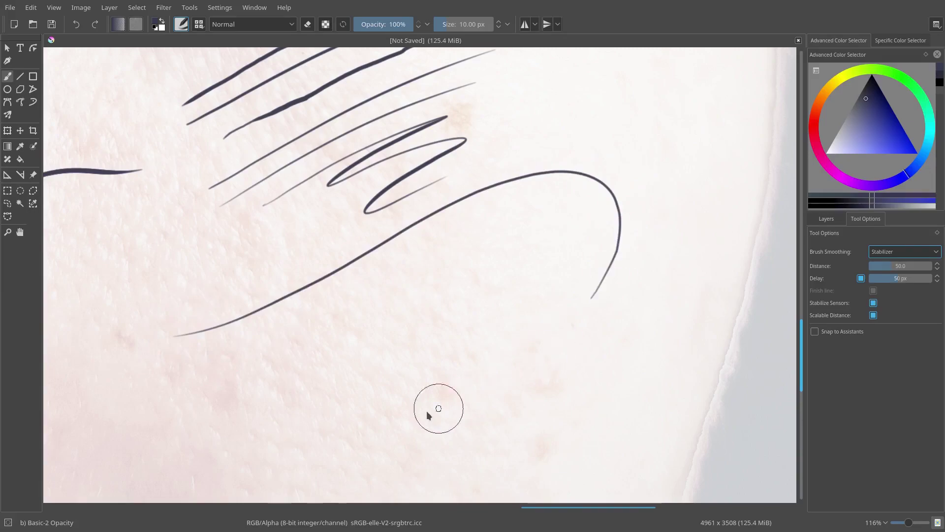
pyautogui.hotkey('ctrl', 'z')
pyautogui.moveTo(196, 362)
pyautogui.mouseDown()
pyautogui.moveTo(322, 316)
pyautogui.moveTo(511, 321)
pyautogui.mouseUp()
pyautogui.hotkey('ctrl', 'z')
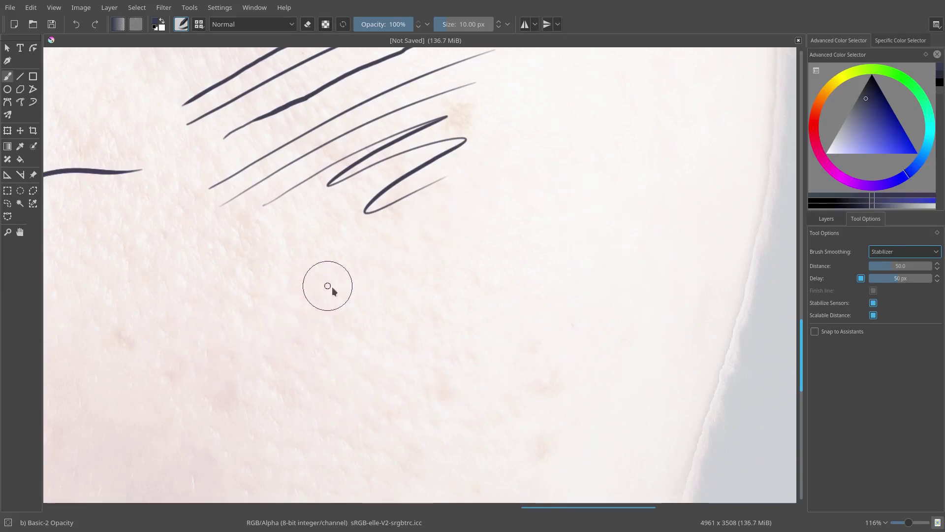
pyautogui.moveTo(219, 343)
pyautogui.mouseDown()
pyautogui.moveTo(401, 249)
pyautogui.moveTo(553, 202)
pyautogui.mouseUp()
pyautogui.hotkey('ctrl', 'z')
pyautogui.moveTo(688, 152); pyautogui.dragTo(376, 350)
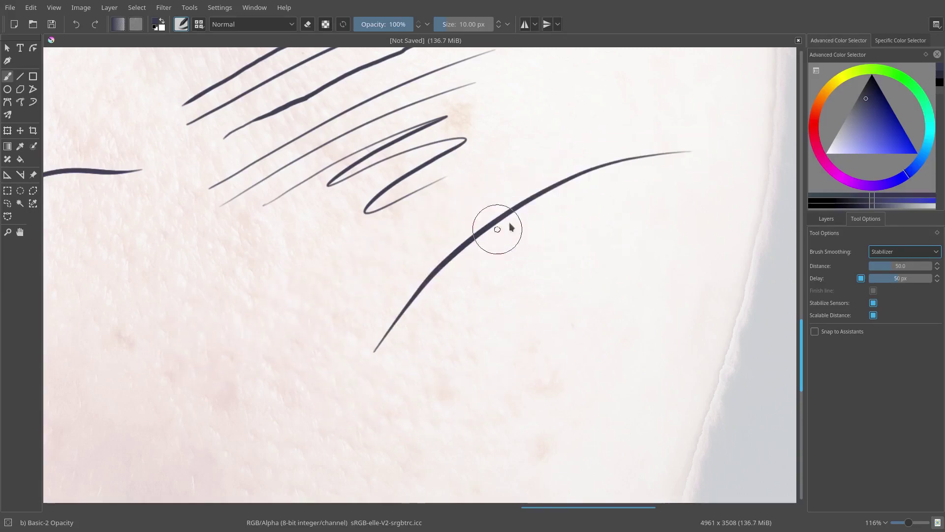
# - Try thin stabilized strokes beneath the long wavy line and undo them
pyautogui.moveTo(431, 262); pyautogui.dragTo(473, 210)
pyautogui.moveTo(473, 210); pyautogui.dragTo(456, 318)
pyautogui.moveTo(448, 185); pyautogui.dragTo(479, 284)
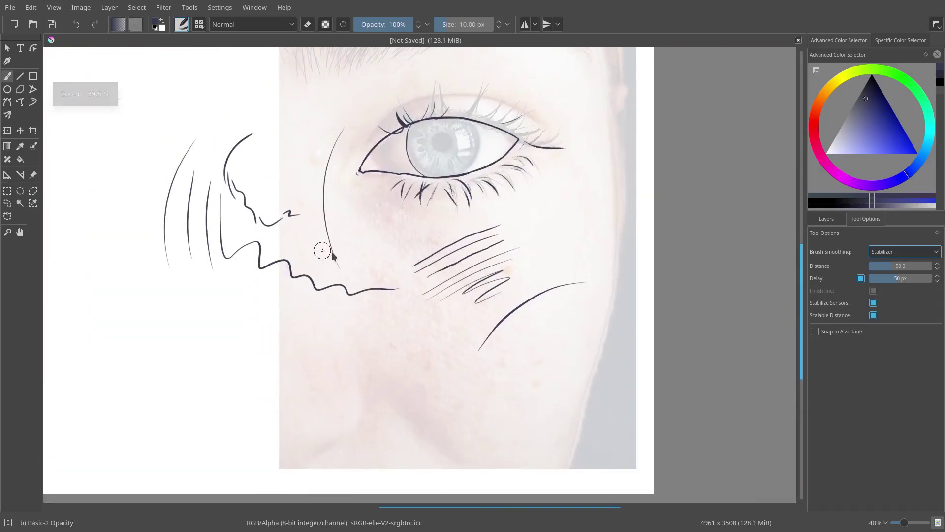
pyautogui.moveTo(319, 361); pyautogui.dragTo(291, 309)
pyautogui.moveTo(292, 265); pyautogui.dragTo(301, 337)
pyautogui.moveTo(290, 294)
pyautogui.mouseDown()
pyautogui.moveTo(316, 366)
pyautogui.moveTo(328, 371)
pyautogui.mouseUp()
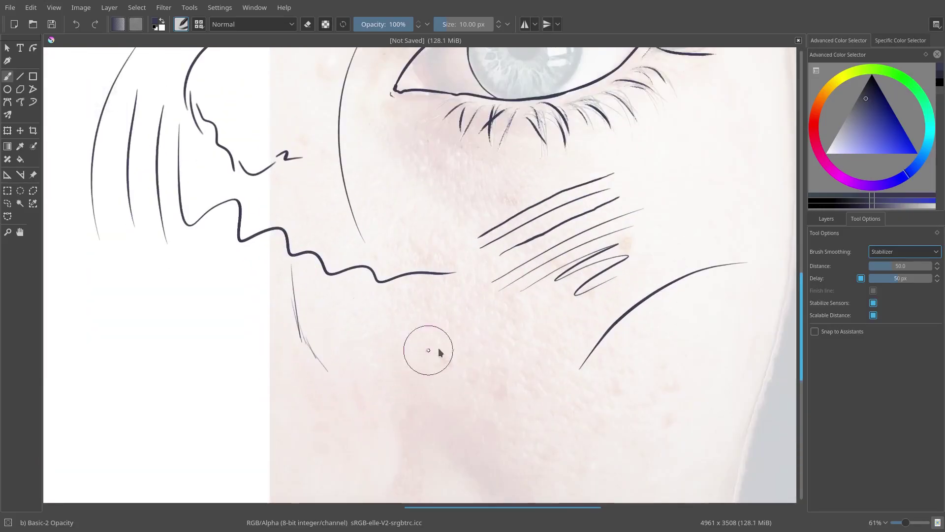
pyautogui.hotkey('ctrl', 'z')
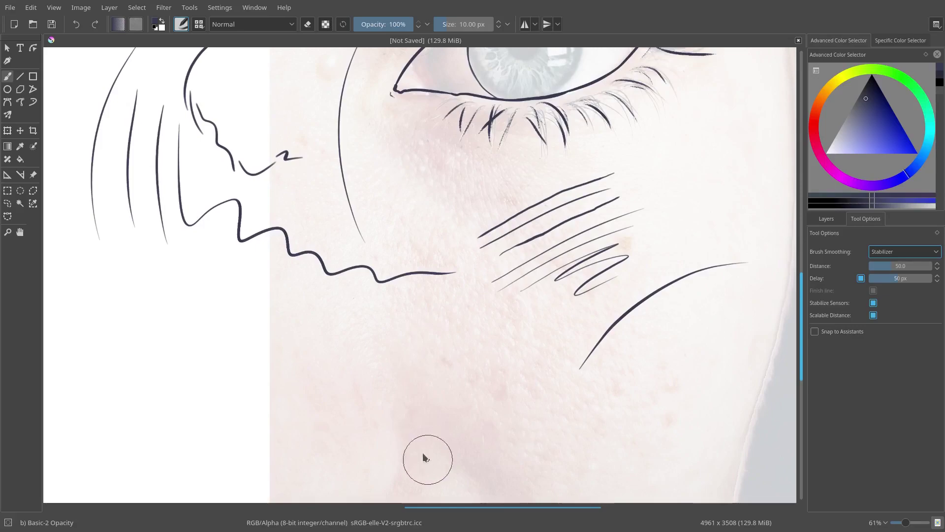
# - Trace the outer edge of the iris down to the lower lid over the reference photo with the stabilized brush
pyautogui.scroll(5, 425, 453)
pyautogui.moveTo(403, 338)
pyautogui.keyDown('ctrl'); pyautogui.keyDown('space'); pyautogui.mouseDown()
pyautogui.moveTo(510, 178)
pyautogui.moveTo(587, 160)
pyautogui.moveTo(606, 135)
pyautogui.moveTo(626, 168)
pyautogui.moveTo(628, 254)
pyautogui.mouseUp(); pyautogui.keyUp('space'); pyautogui.keyUp('ctrl')
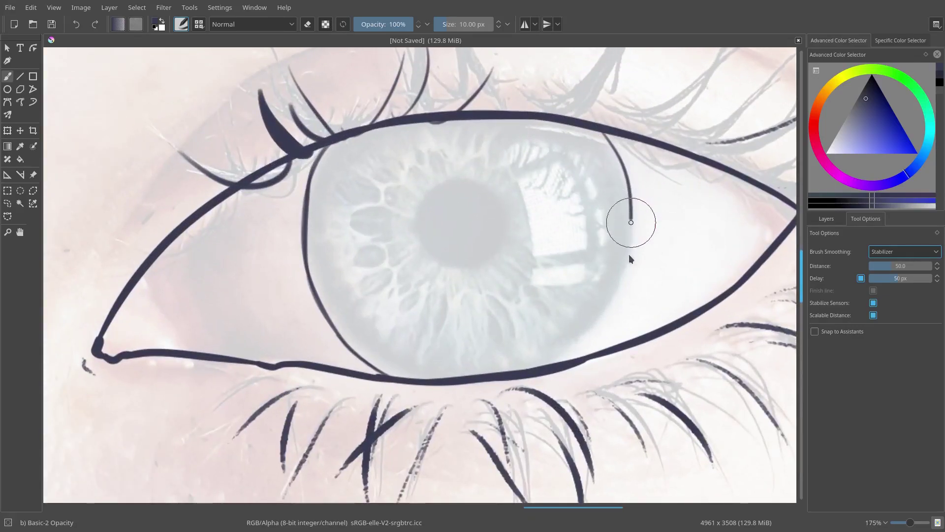
pyautogui.moveTo(589, 347); pyautogui.dragTo(566, 367)
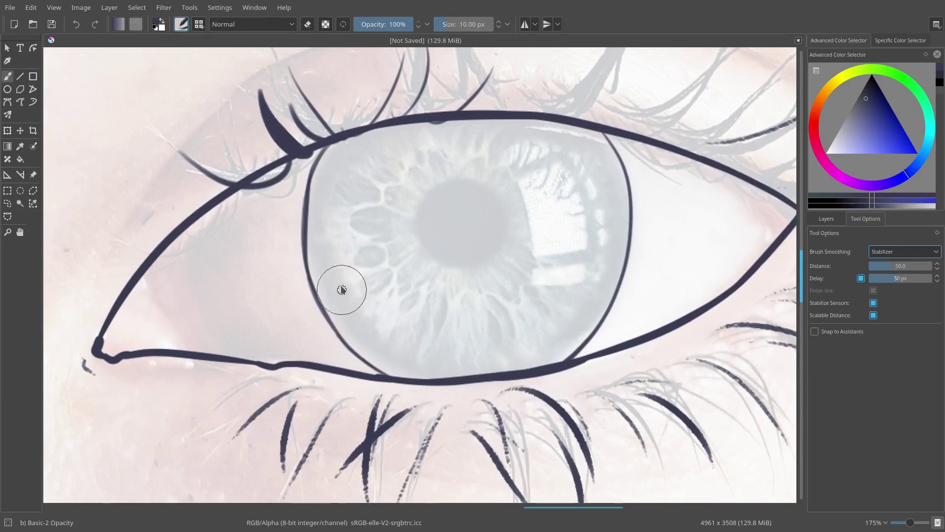
# - Trace a closed outline around the pupil at the center of the iris
pyautogui.moveTo(463, 181)
pyautogui.mouseDown()
pyautogui.moveTo(424, 203)
pyautogui.moveTo(414, 227)
pyautogui.moveTo(414, 260)
pyautogui.mouseUp()
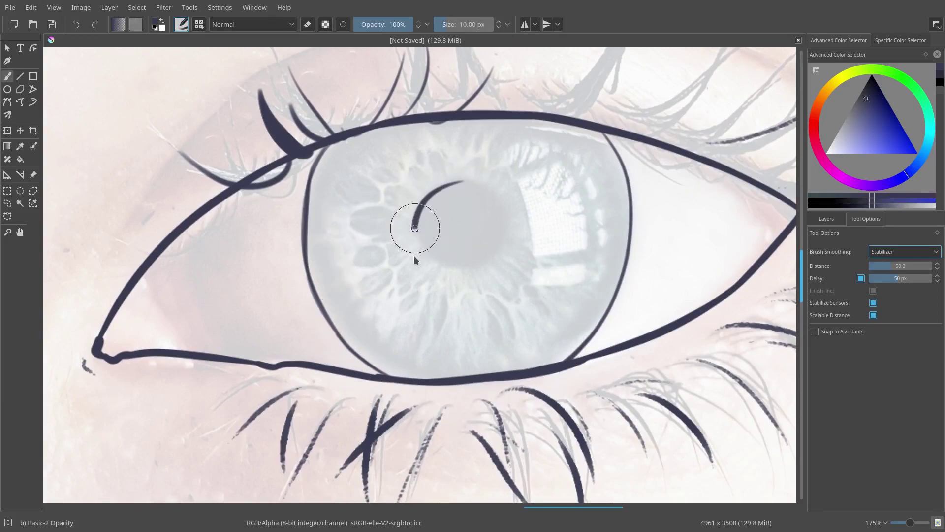
pyautogui.moveTo(489, 270)
pyautogui.mouseDown()
pyautogui.moveTo(493, 207)
pyautogui.moveTo(470, 188)
pyautogui.moveTo(429, 191)
pyautogui.moveTo(412, 240)
pyautogui.mouseUp()
pyautogui.moveTo(575, 201); pyautogui.dragTo(539, 213)
pyautogui.moveTo(401, 176); pyautogui.dragTo(664, 194)
# - Trace the upper eyelid crease as one long arc above the lashes, undoing the earlier attempts
pyautogui.scroll(-2, 455, 229)
pyautogui.moveTo(443, 245); pyautogui.dragTo(291, 312)
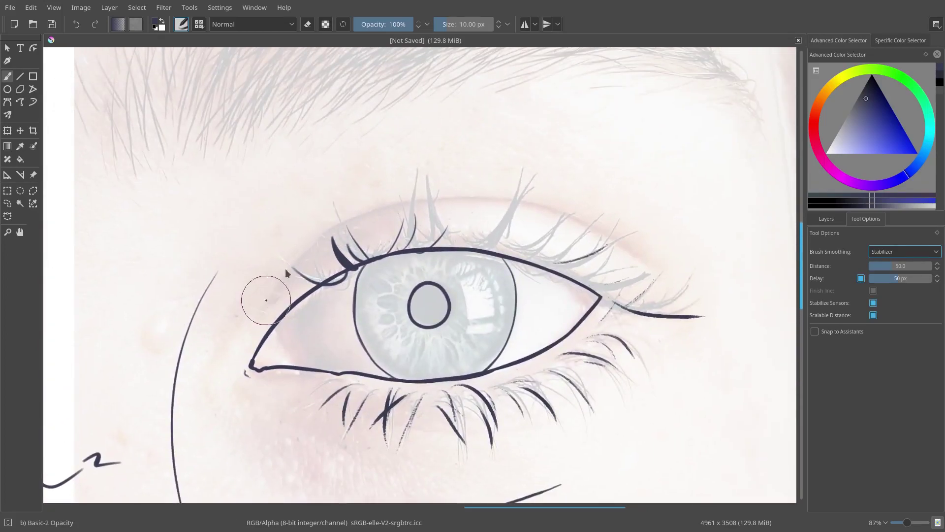
pyautogui.moveTo(436, 194); pyautogui.dragTo(491, 201)
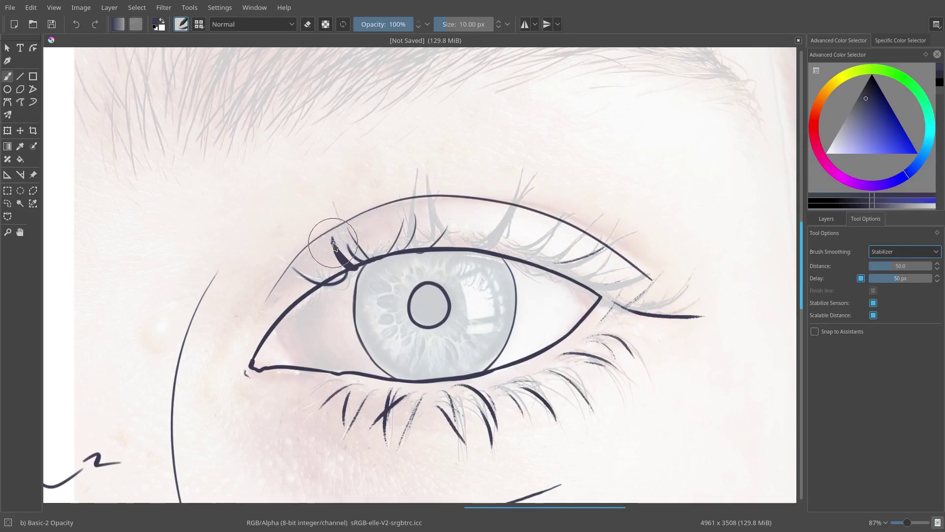
pyautogui.hotkey('ctrl', 'z')
pyautogui.moveTo(281, 287); pyautogui.dragTo(428, 213)
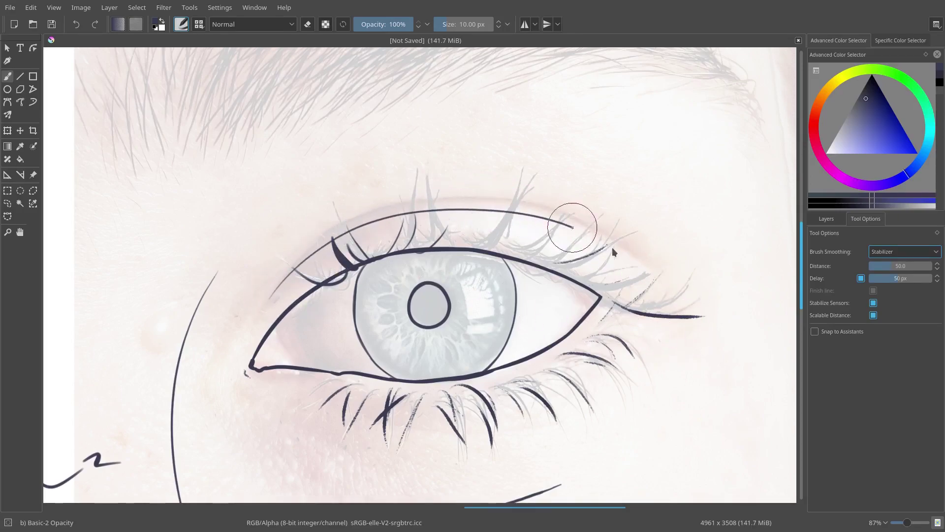
pyautogui.hotkey('ctrl', 'z')
pyautogui.moveTo(275, 290)
pyautogui.mouseDown()
pyautogui.moveTo(413, 200)
pyautogui.moveTo(595, 229)
pyautogui.moveTo(648, 270)
pyautogui.moveTo(628, 201)
pyautogui.moveTo(694, 305)
pyautogui.mouseUp()
# - Erase the excess tip at the outer end of the eyelid crease line
pyautogui.press('e')
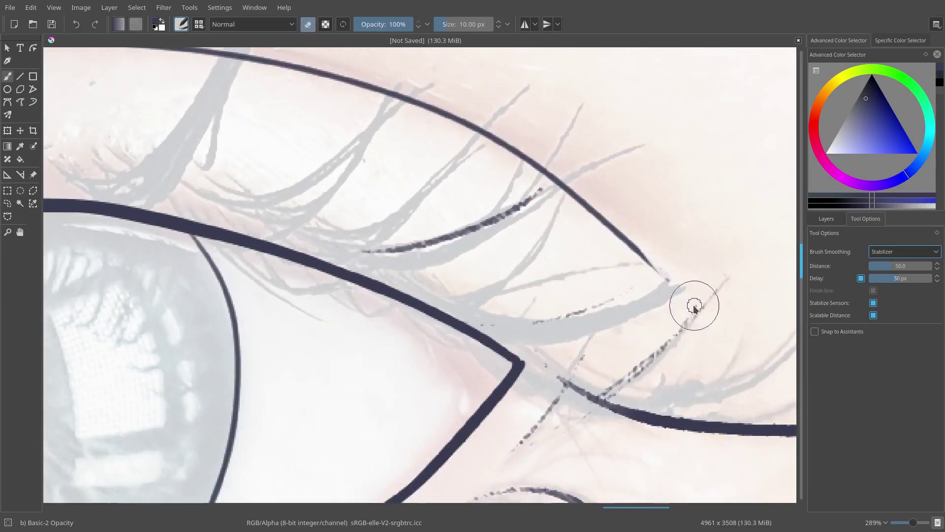
pyautogui.moveTo(616, 206); pyautogui.dragTo(645, 246)
pyautogui.moveTo(684, 306)
pyautogui.mouseDown()
pyautogui.moveTo(599, 196)
pyautogui.moveTo(644, 253)
pyautogui.mouseUp()
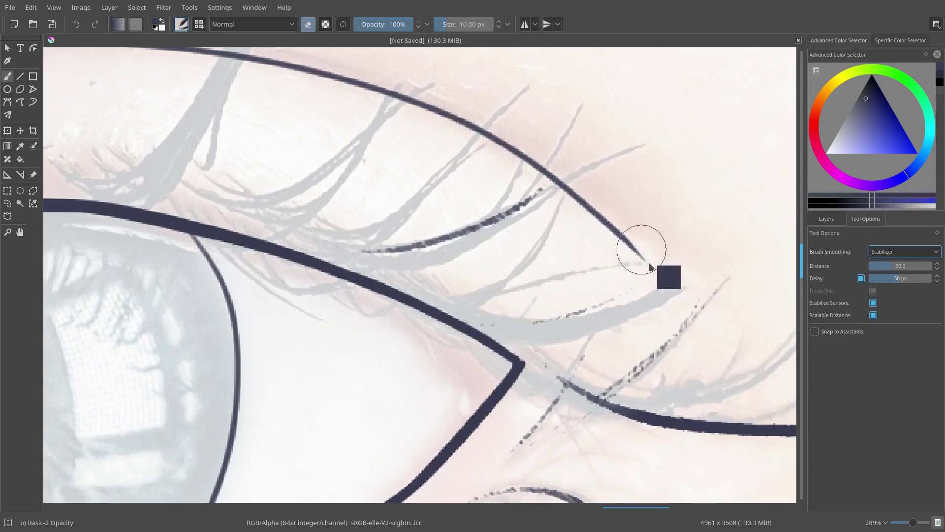
# - Clear all the eye lineart and smoothing test strokes from the drawing layer
pyautogui.scroll(-3, 593, 205)
pyautogui.moveTo(445, 252); pyautogui.dragTo(579, 211)
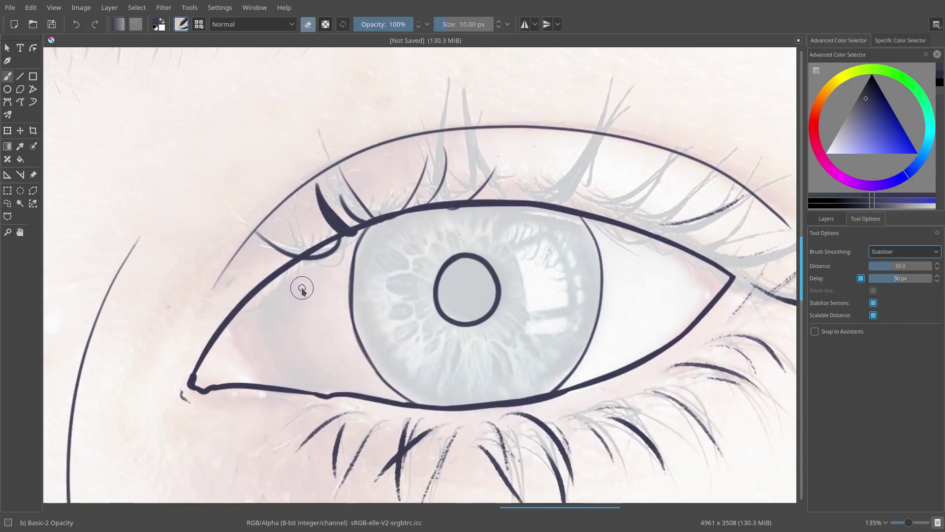
pyautogui.scroll(-4, 315, 281)
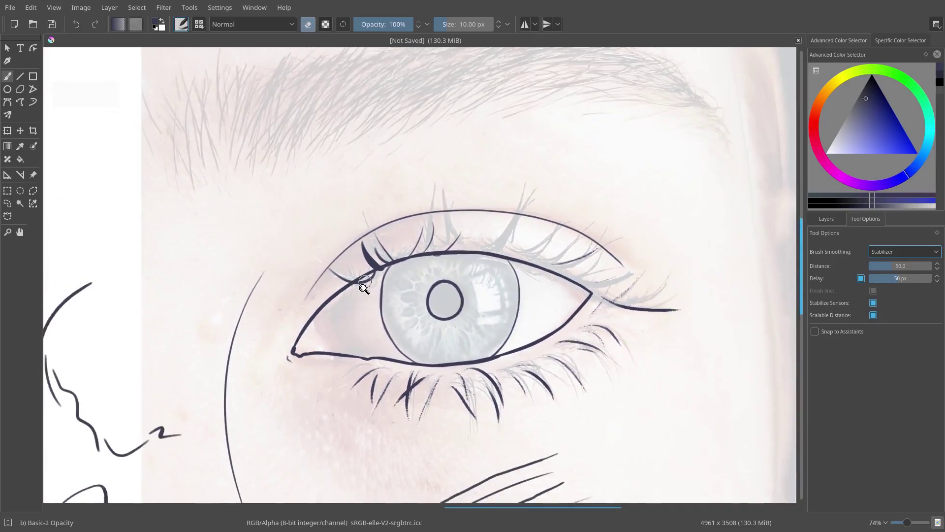
pyautogui.moveTo(364, 282); pyautogui.dragTo(359, 298)
pyautogui.moveTo(359, 298); pyautogui.dragTo(422, 263)
pyautogui.moveTo(597, 289); pyautogui.dragTo(634, 247)
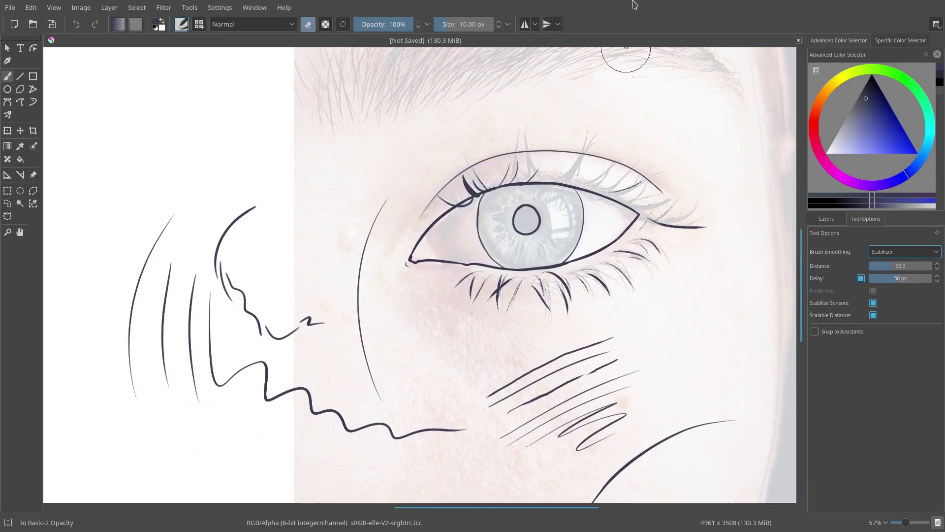
pyautogui.press('Delete')
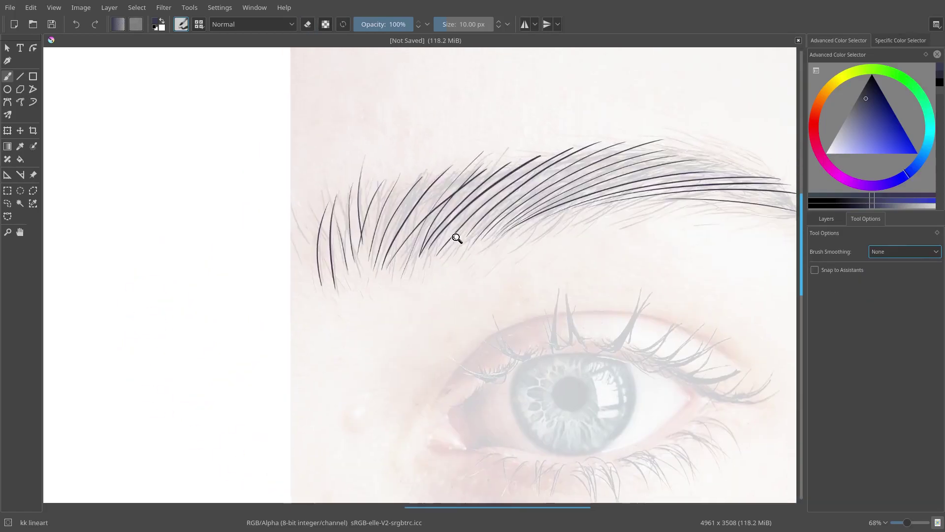
# - Hide the reference photo layer to check the eyebrow strokes on white, and show it again
pyautogui.scroll(-4, 474, 226)
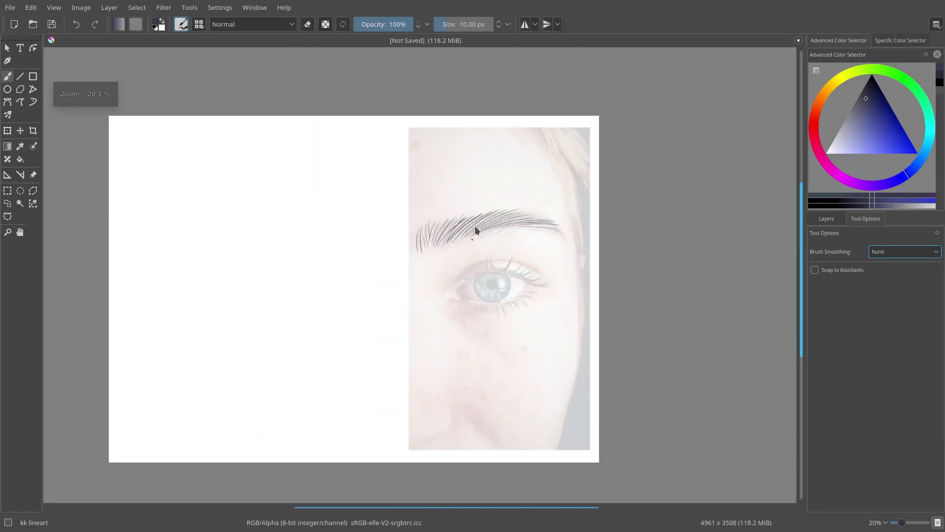
pyautogui.click(826, 218)
pyautogui.click(815, 286)
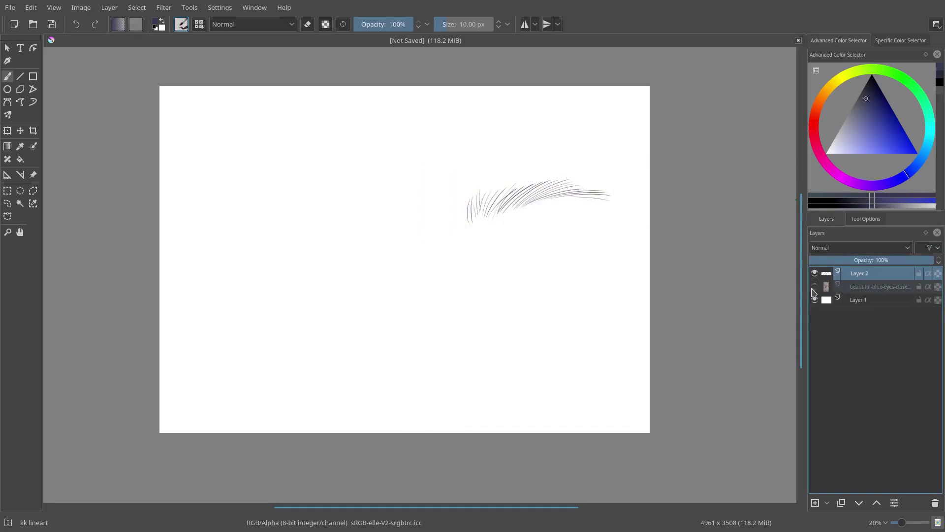
pyautogui.click(814, 286)
# - Draw a thick outline around the pupil on Layer 2 with the kk lineart brush
pyautogui.moveTo(498, 242); pyautogui.dragTo(507, 305)
pyautogui.moveTo(537, 256)
pyautogui.mouseDown()
pyautogui.moveTo(571, 192)
pyautogui.moveTo(507, 209)
pyautogui.moveTo(487, 237)
pyautogui.moveTo(470, 226)
pyautogui.mouseUp()
pyautogui.scroll(2, 508, 210)
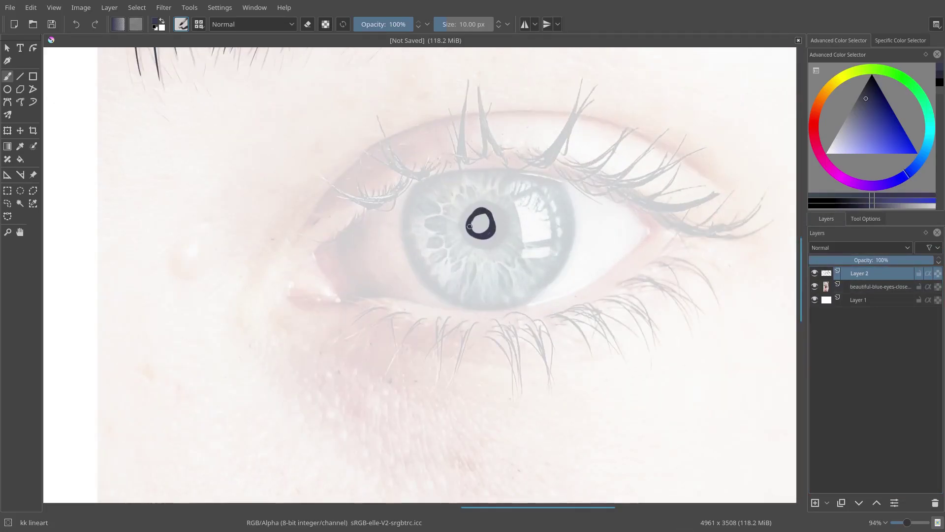